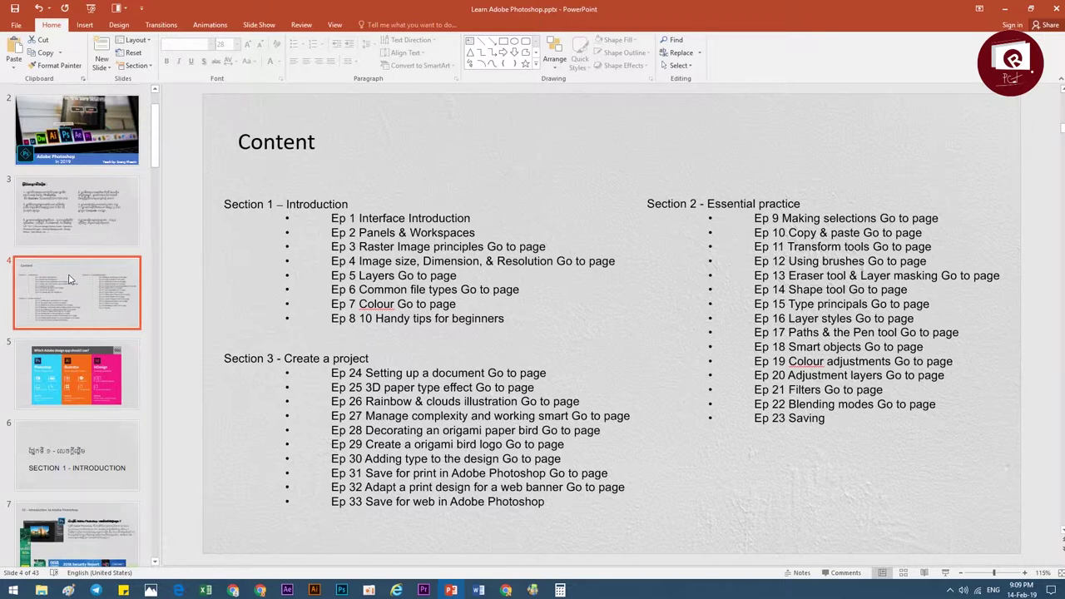
# Scroll the thumbnail pane down and show slide 11, '05 - Layers in Adobe Photoshop'.
pyautogui.scroll(-2, 70, 280)
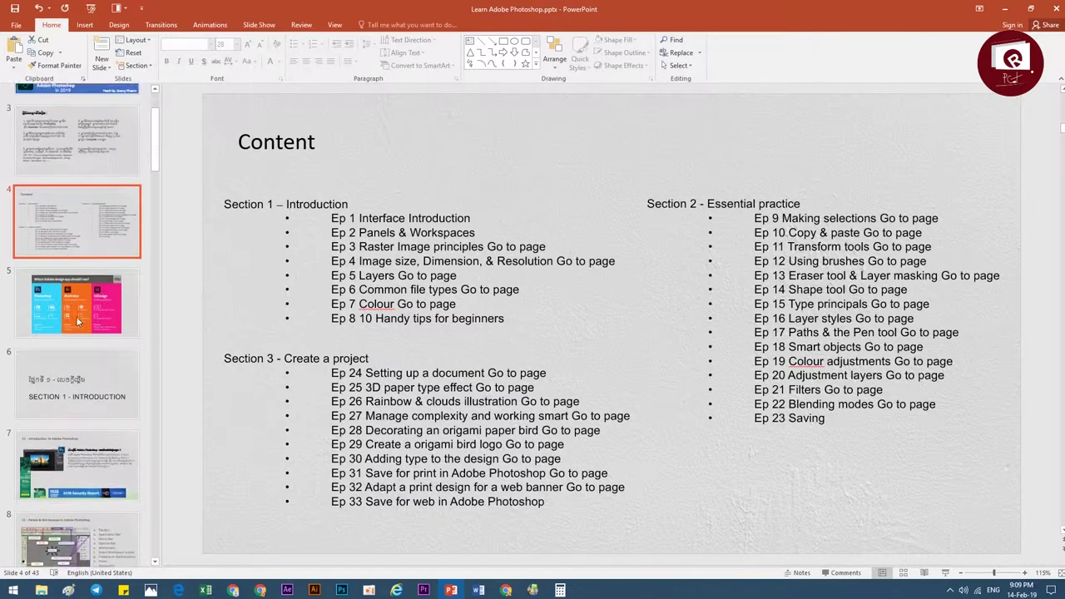
pyautogui.scroll(-2, 75, 291)
pyautogui.scroll(-2, 82, 304)
pyautogui.scroll(-2, 89, 321)
pyautogui.scroll(-1, 89, 321)
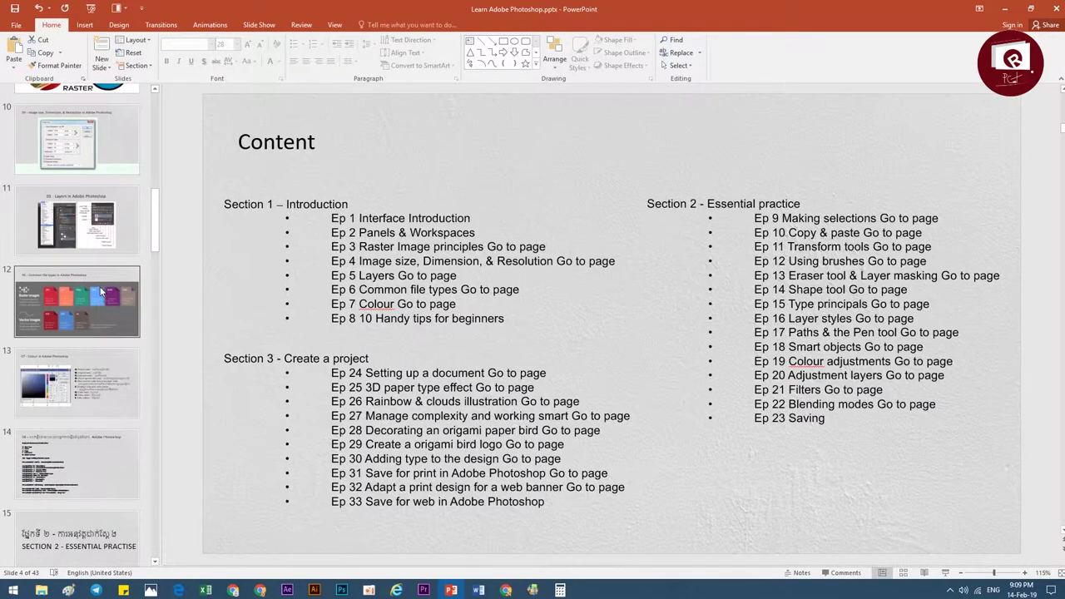
pyautogui.click(115, 243)
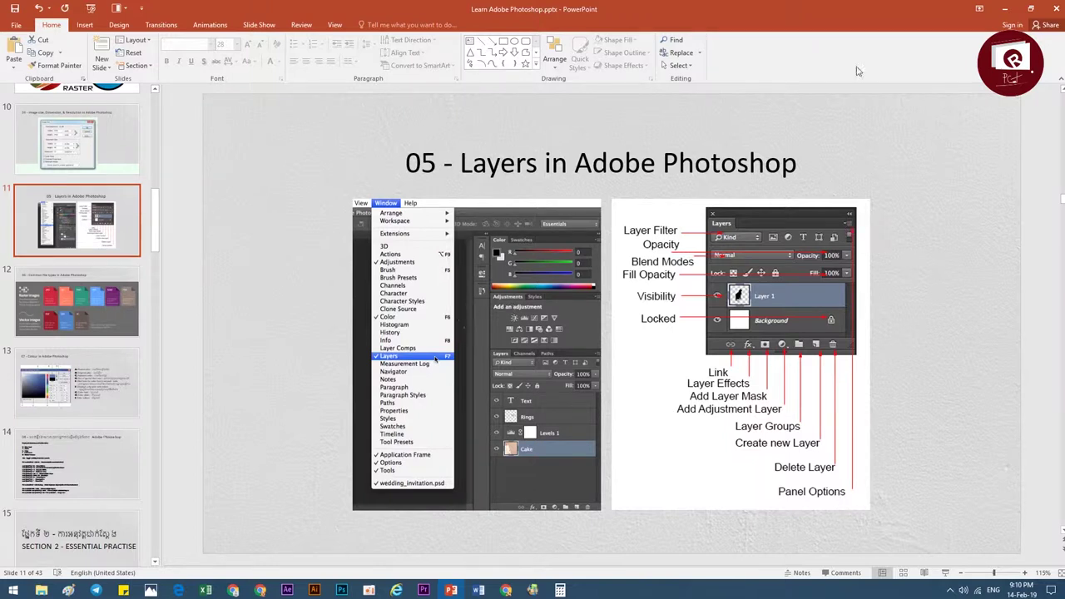
# Minimize PowerPoint and bring Photoshop with the 4x4 truck wallpaper to the front.
pyautogui.click(1004, 9)
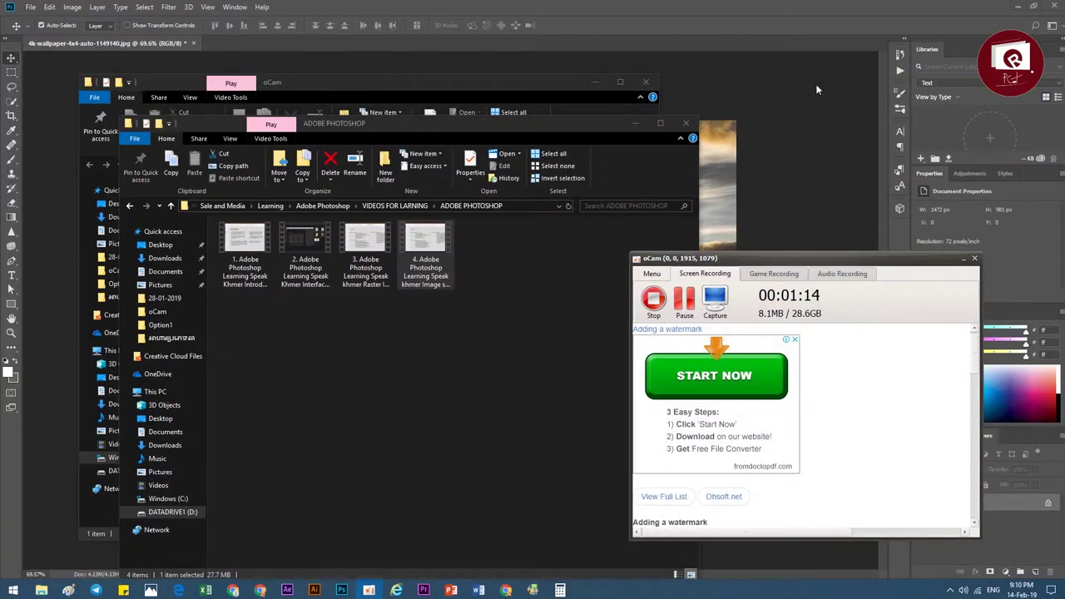
pyautogui.click(502, 332)
pyautogui.click(780, 146)
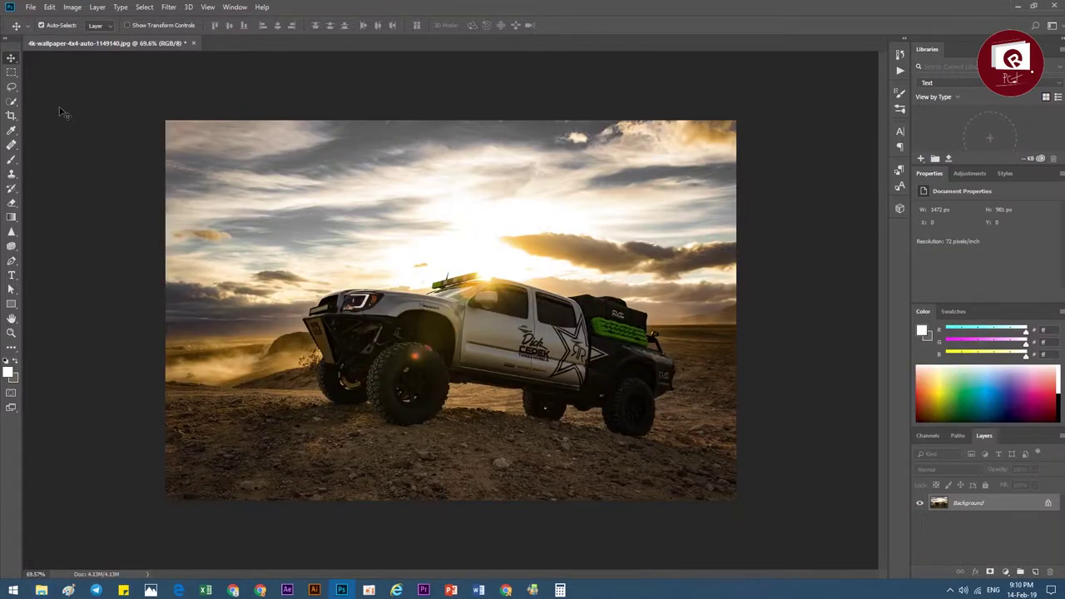
# Hide the Layers panel from the Window menu, then restore it with F7.
pyautogui.click(236, 8)
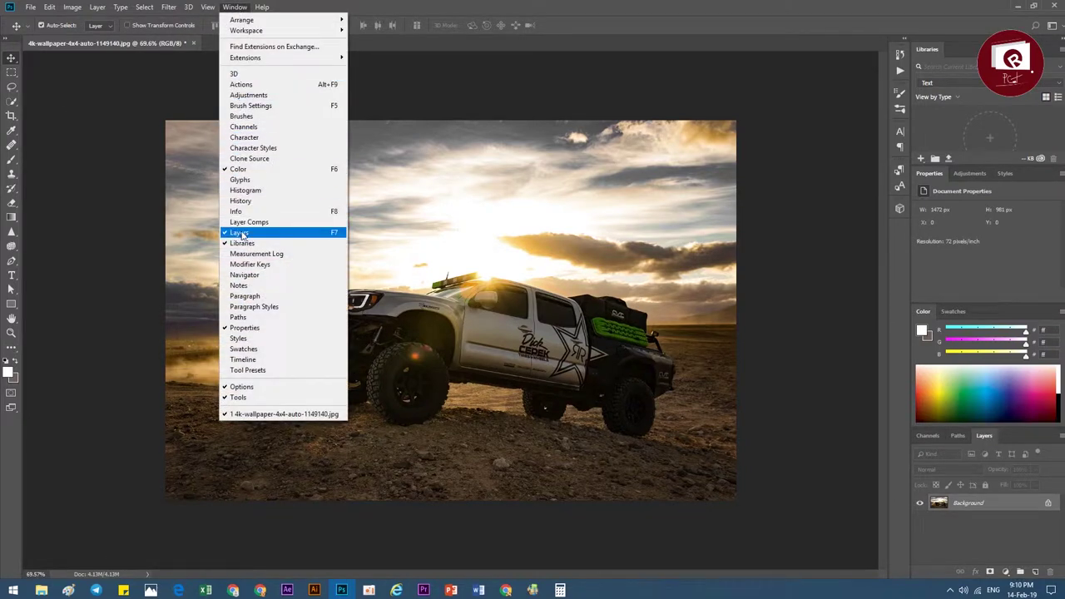
pyautogui.click(332, 237)
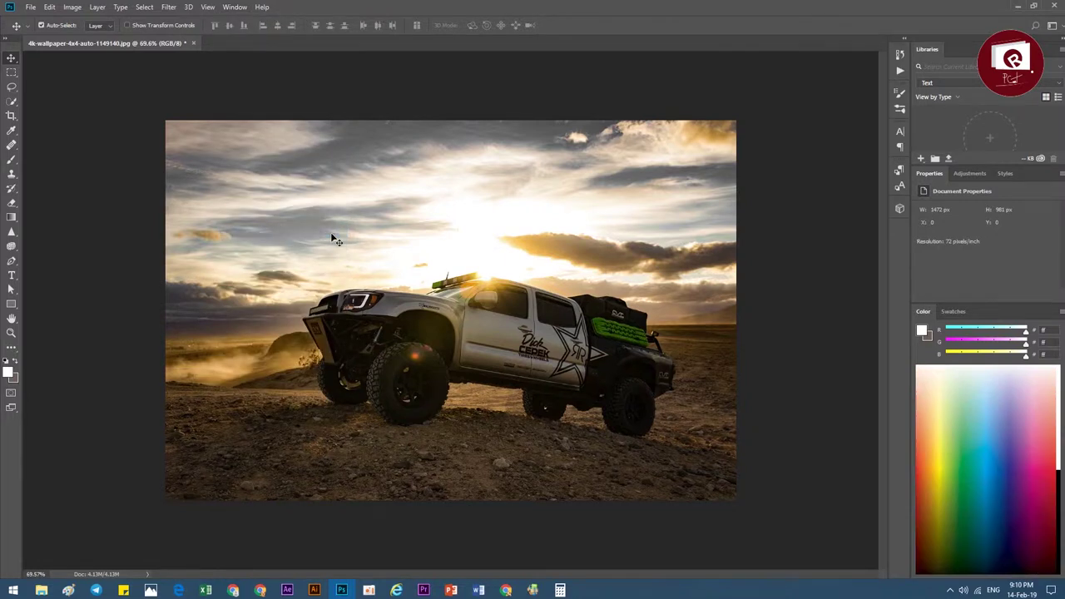
pyautogui.press('F7')
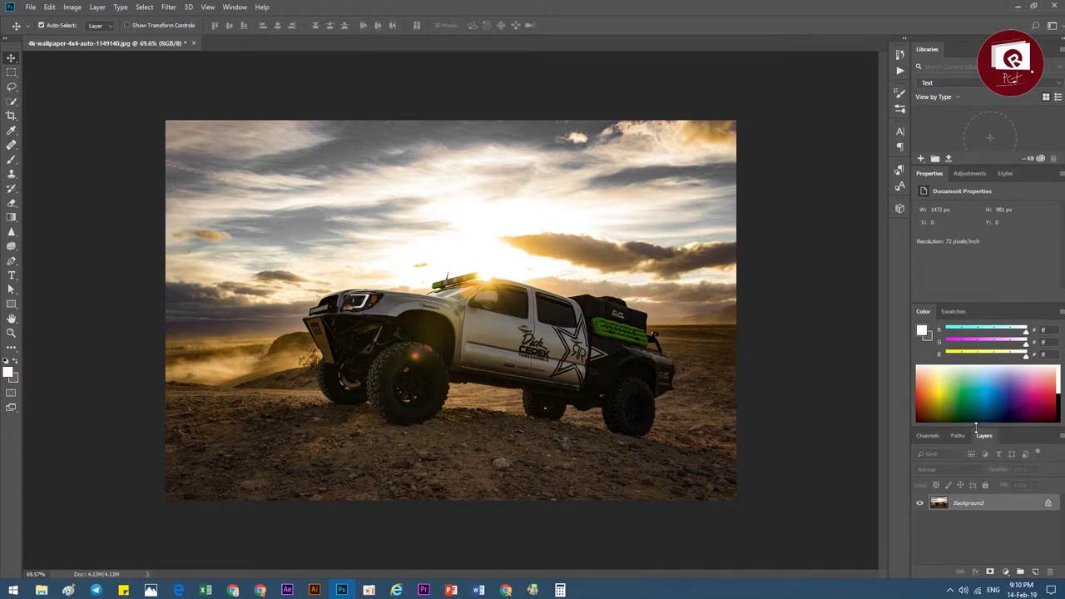
# Give the Layers panel more height and switch to a different workspace preset.
pyautogui.moveTo(975, 429); pyautogui.dragTo(960, 280)
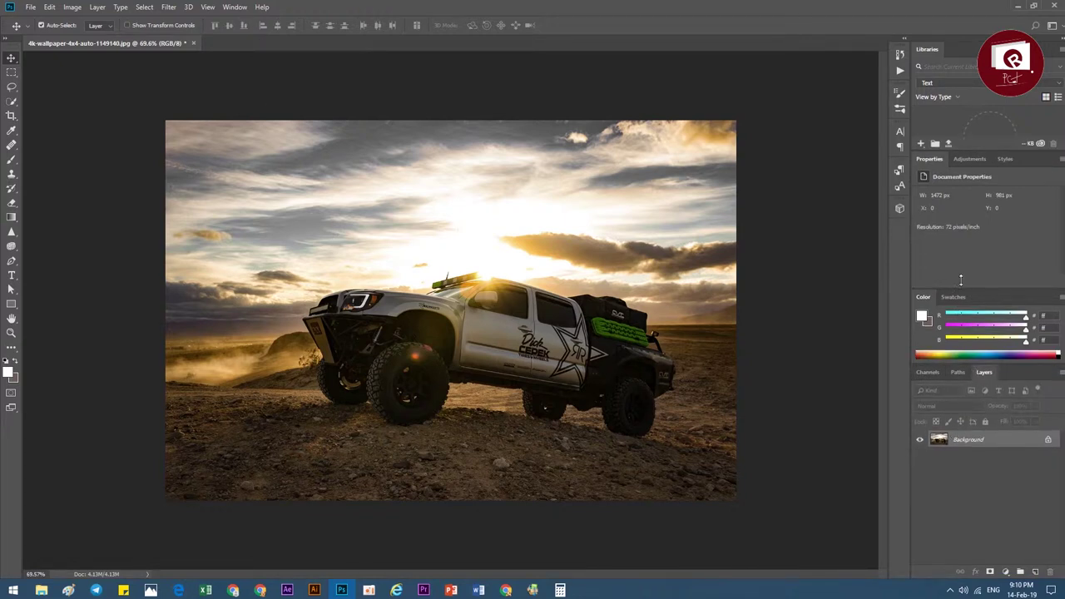
pyautogui.click(1049, 27)
pyautogui.click(1050, 28)
pyautogui.click(1055, 28)
pyautogui.click(1057, 28)
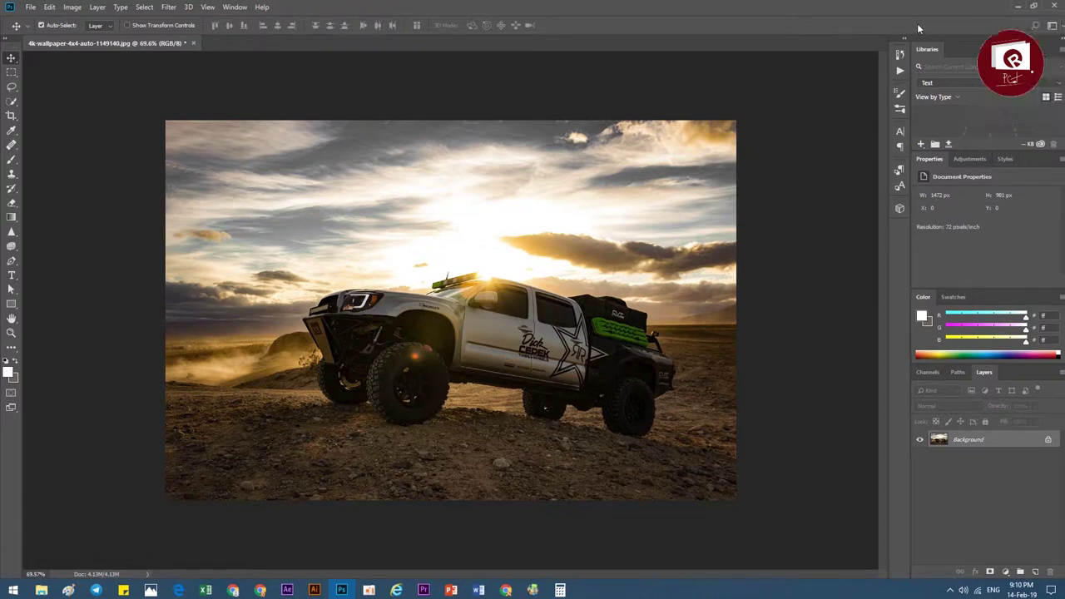
pyautogui.click(1040, 28)
pyautogui.click(1044, 49)
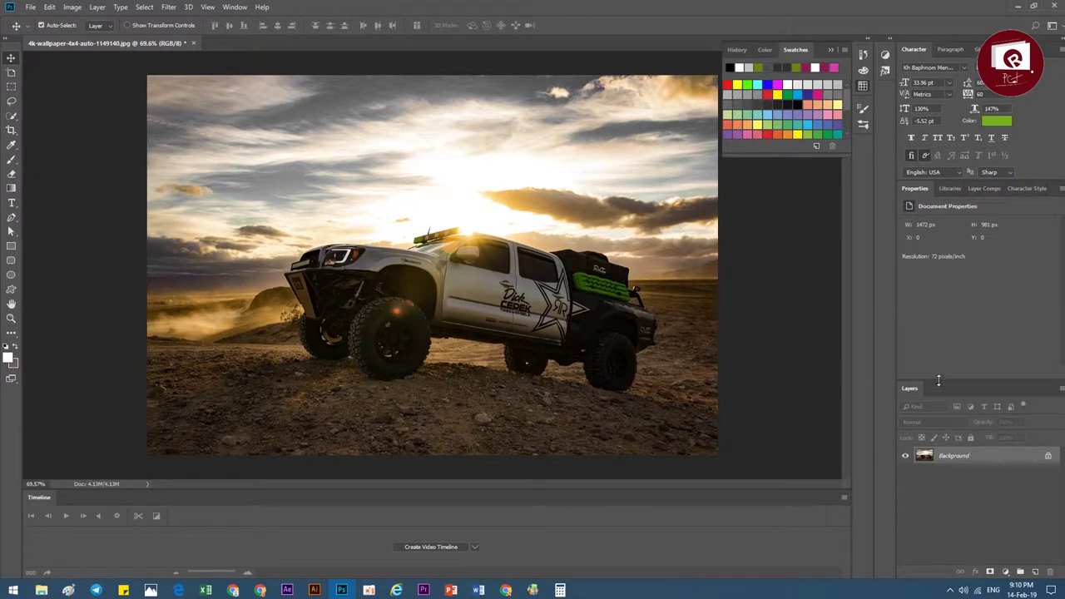
# Make the Layers panel taller and switch to the Histogram, Libraries, Layers and Character workspace.
pyautogui.moveTo(937, 378); pyautogui.dragTo(941, 300)
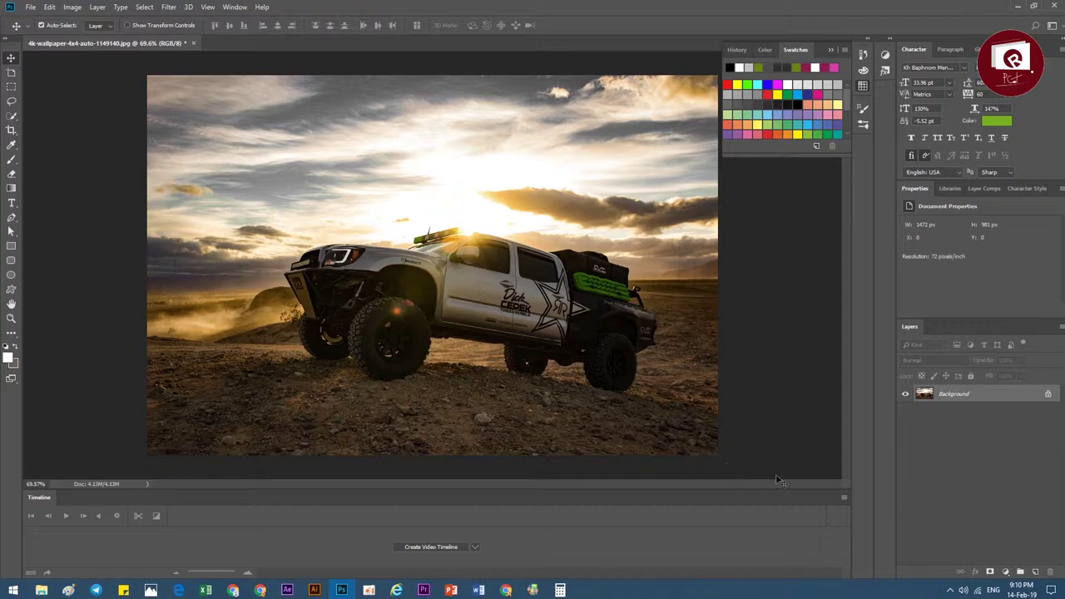
pyautogui.click(1052, 25)
pyautogui.click(1032, 58)
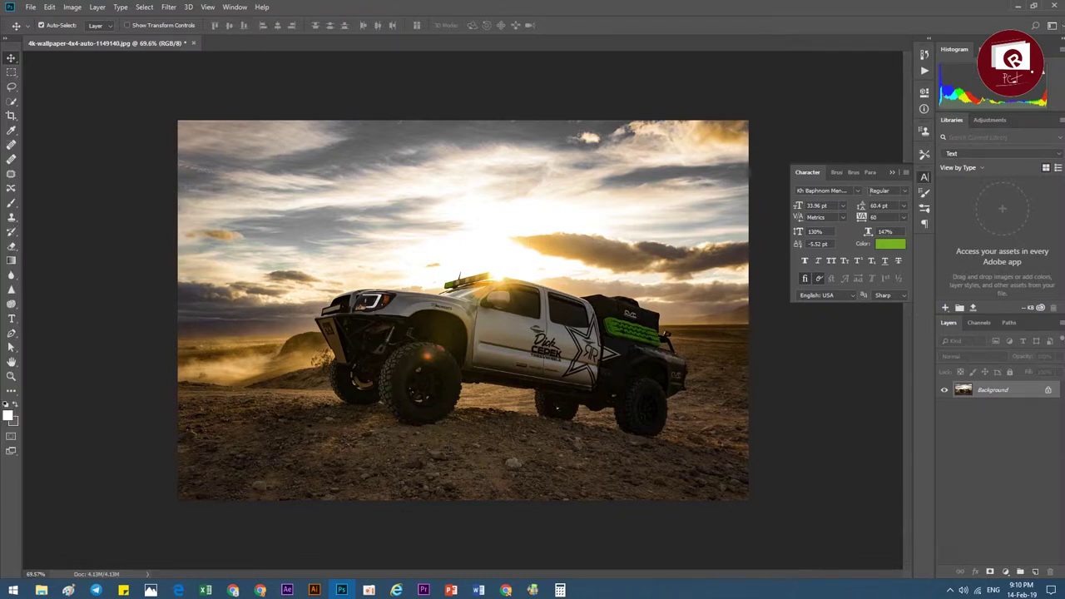
# Close the floating Character panel and dismiss the Window menu without changes.
pyautogui.click(922, 177)
pyautogui.click(234, 7)
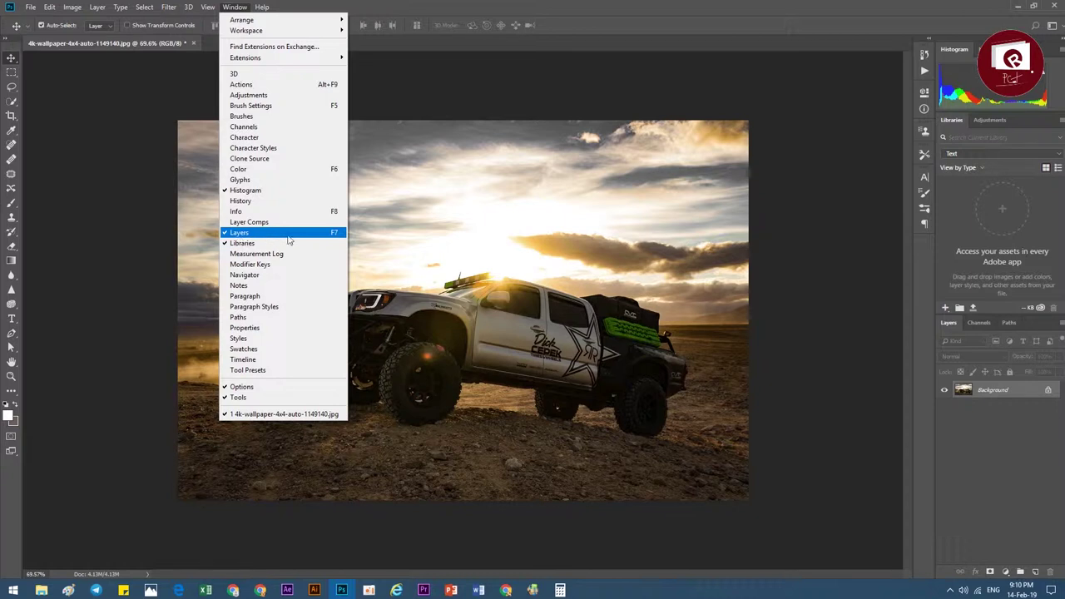
pyautogui.click(729, 226)
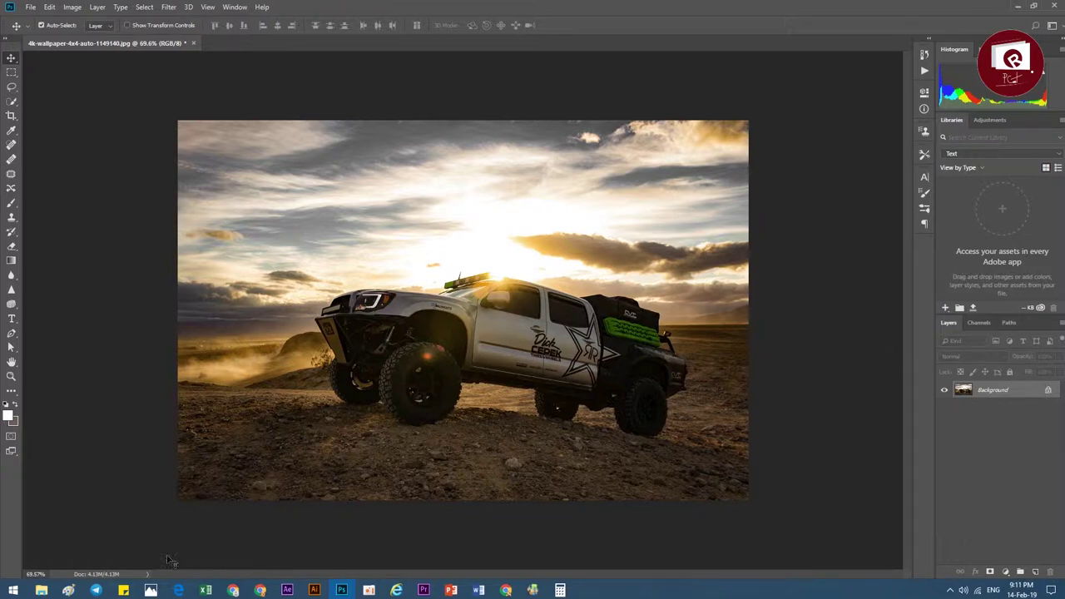
pyautogui.moveTo(41, 590)
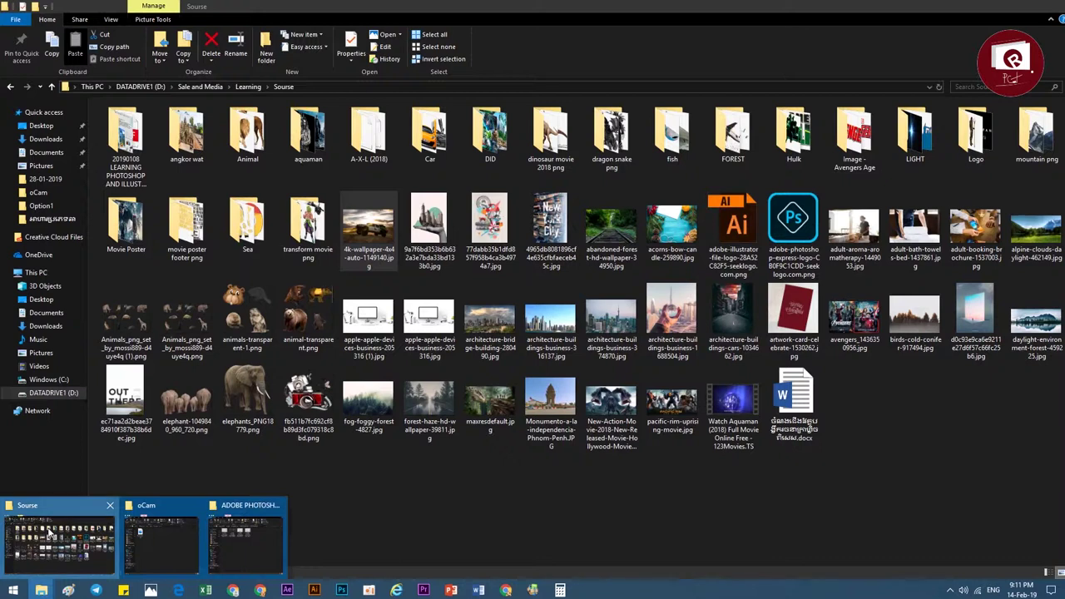
# Drag the city-in-hand collage image from the Sourse folder into Photoshop.
pyautogui.click(45, 552)
pyautogui.click(660, 322)
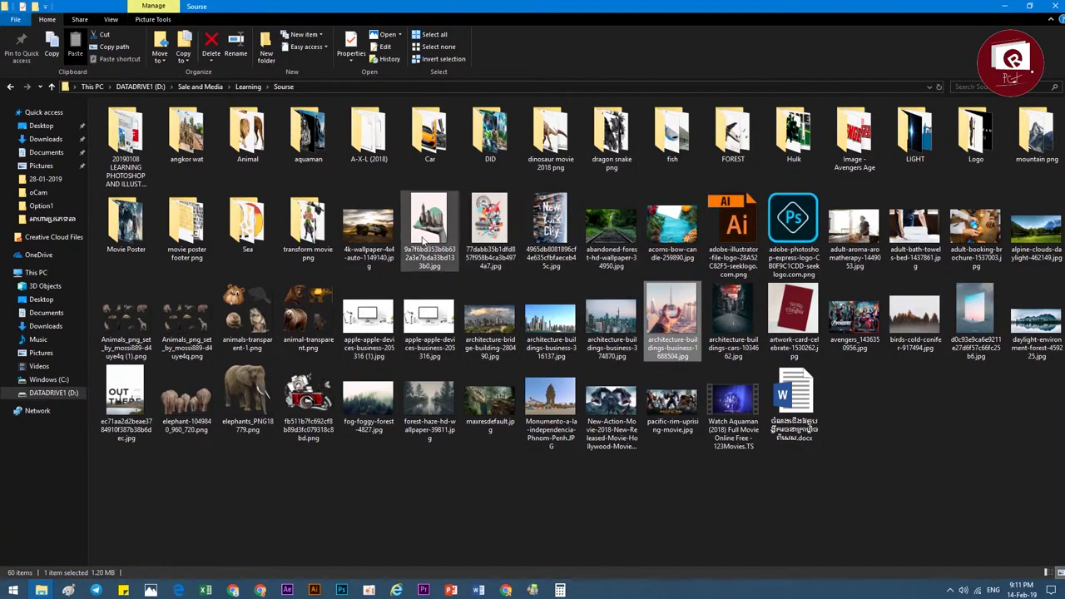
pyautogui.moveTo(429, 225)
pyautogui.mouseDown()
pyautogui.moveTo(353, 585)
pyautogui.moveTo(483, 397)
pyautogui.mouseUp()
# Enlarge the placed collage by its corner handle, commit it, and hide its layer.
pyautogui.moveTo(551, 432); pyautogui.dragTo(610, 498)
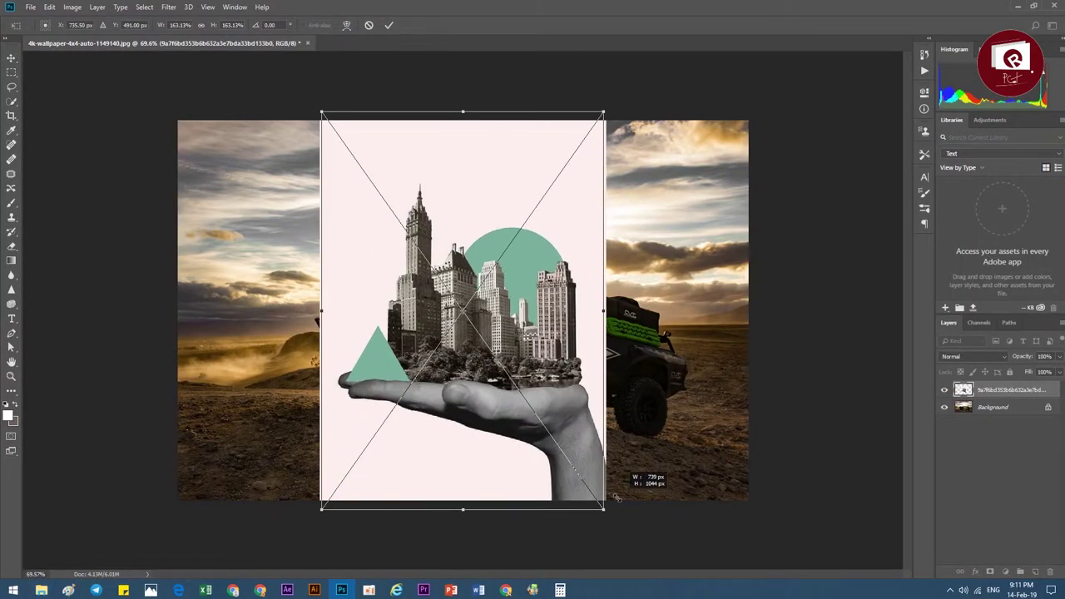
pyautogui.click(388, 25)
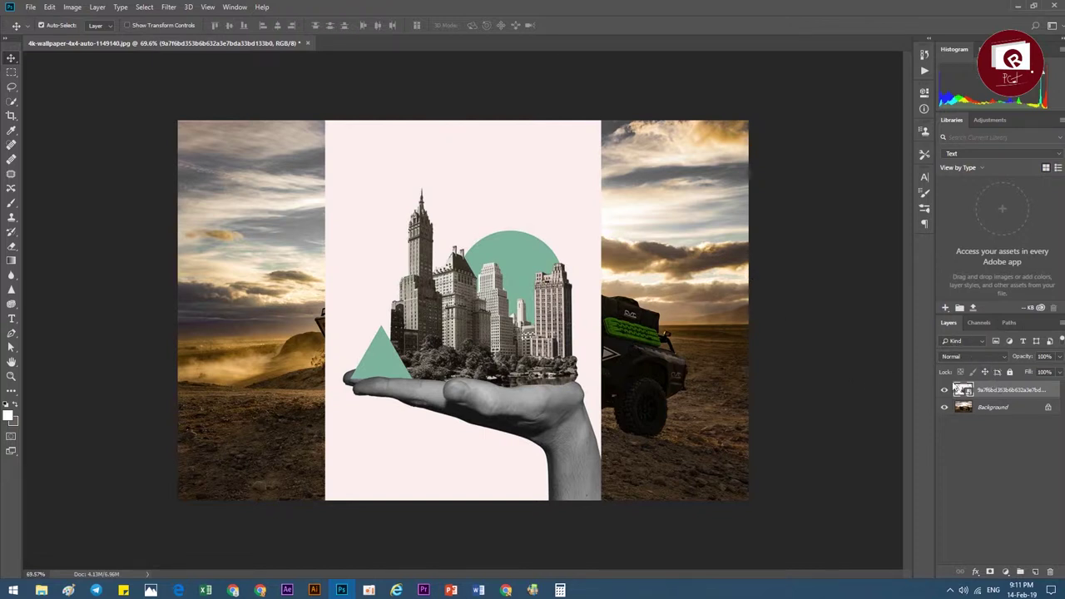
pyautogui.click(945, 389)
pyautogui.click(994, 407)
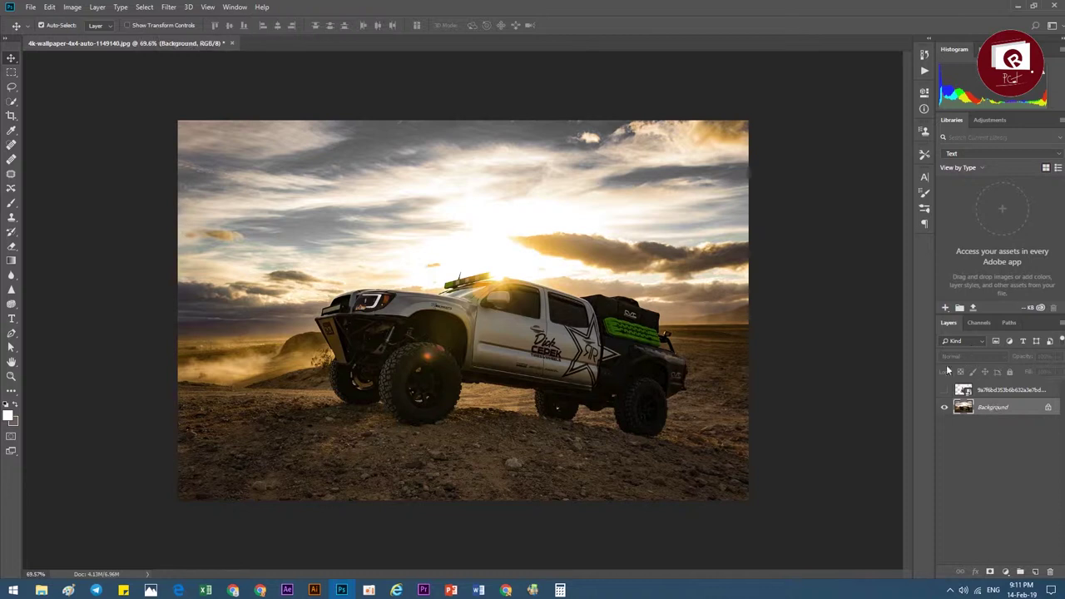
# Show the collage layer again and switch the active layer between Background and the collage.
pyautogui.click(963, 390)
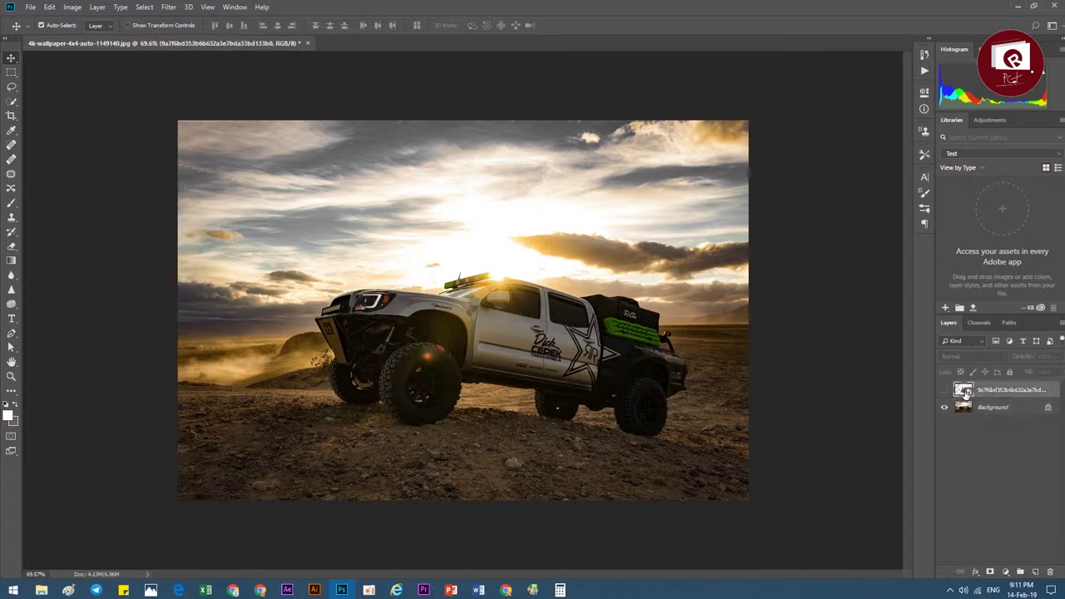
pyautogui.click(945, 391)
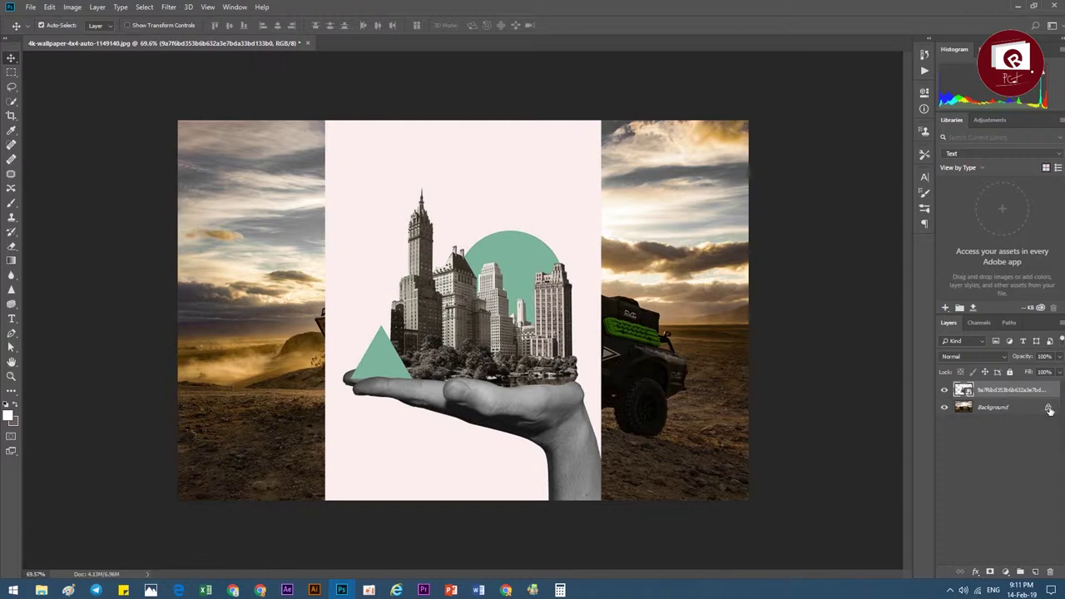
pyautogui.click(1023, 407)
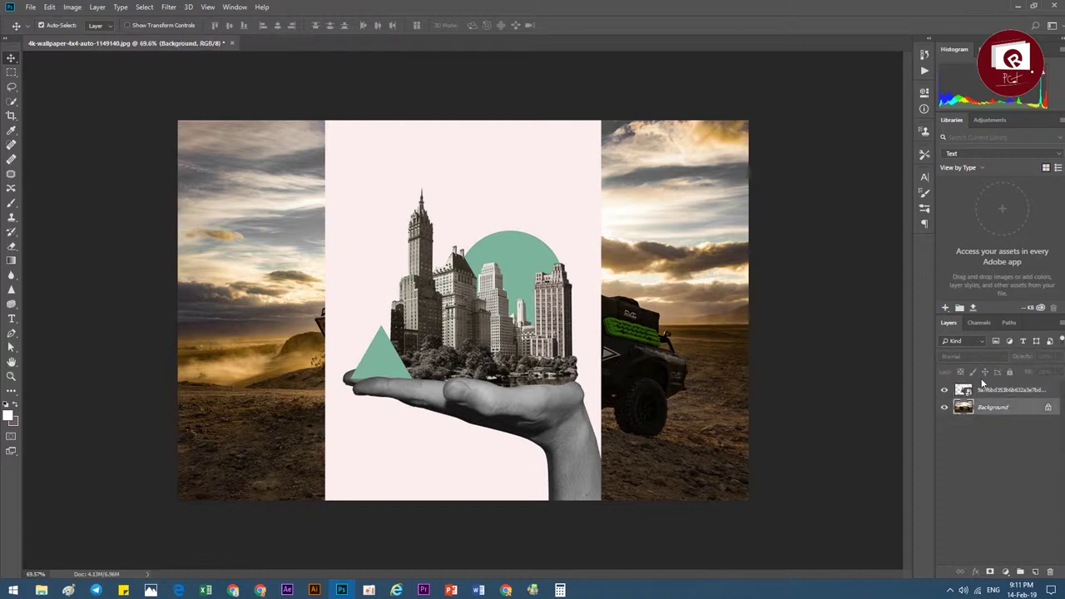
pyautogui.click(982, 389)
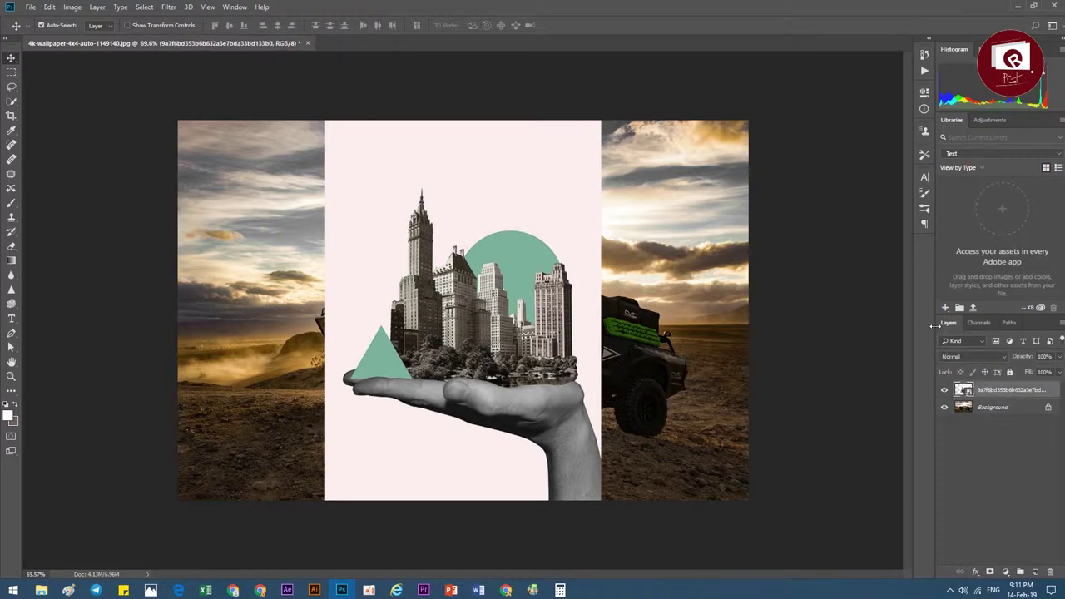
pyautogui.click(964, 341)
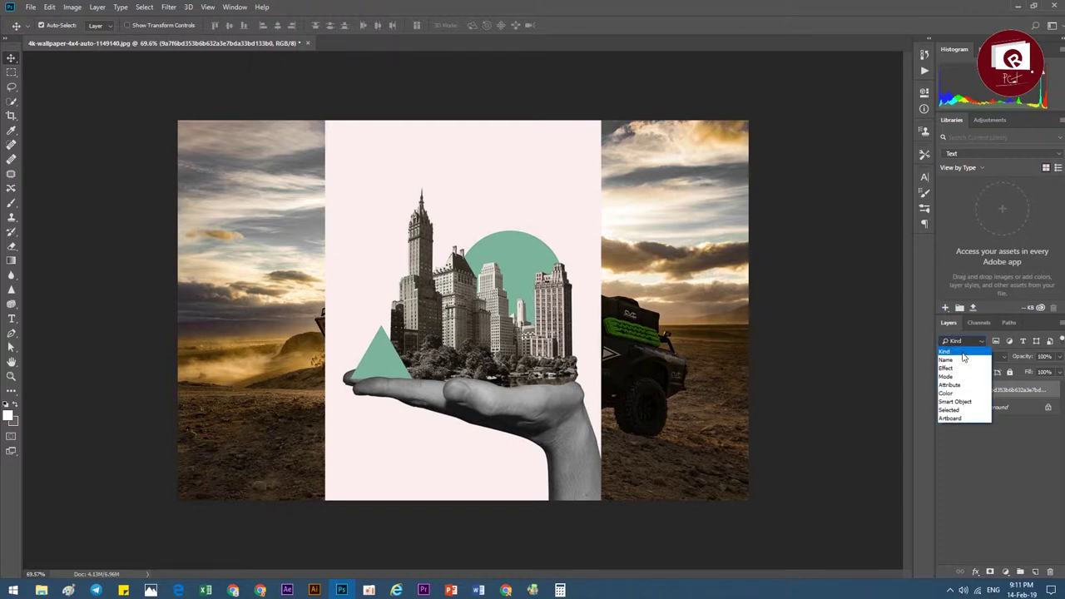
# Try filtering the layers by Effect and by Visible, then by Name.
pyautogui.click(961, 369)
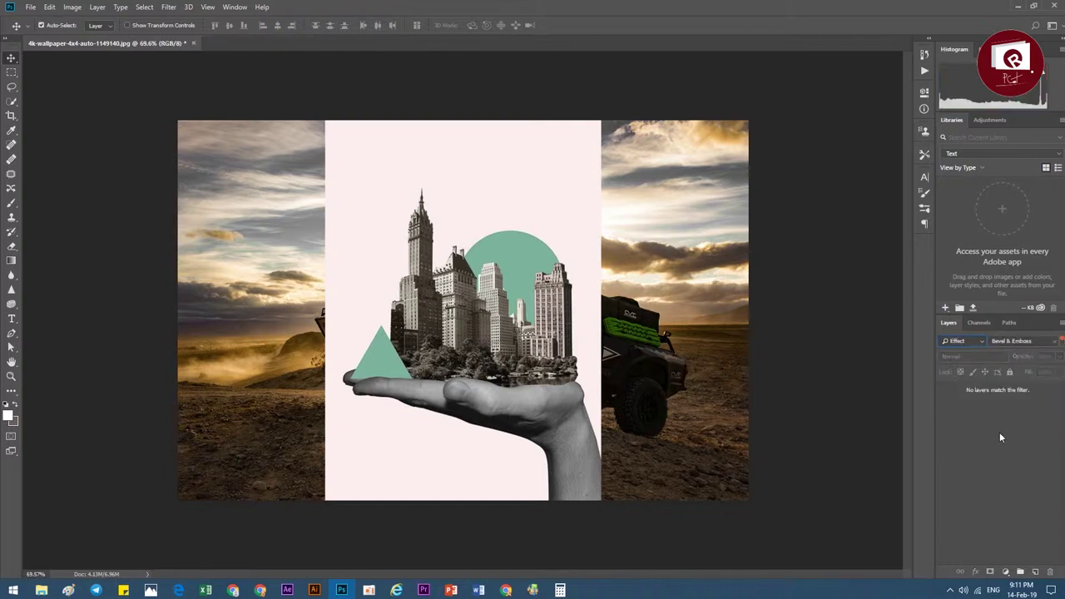
pyautogui.click(960, 342)
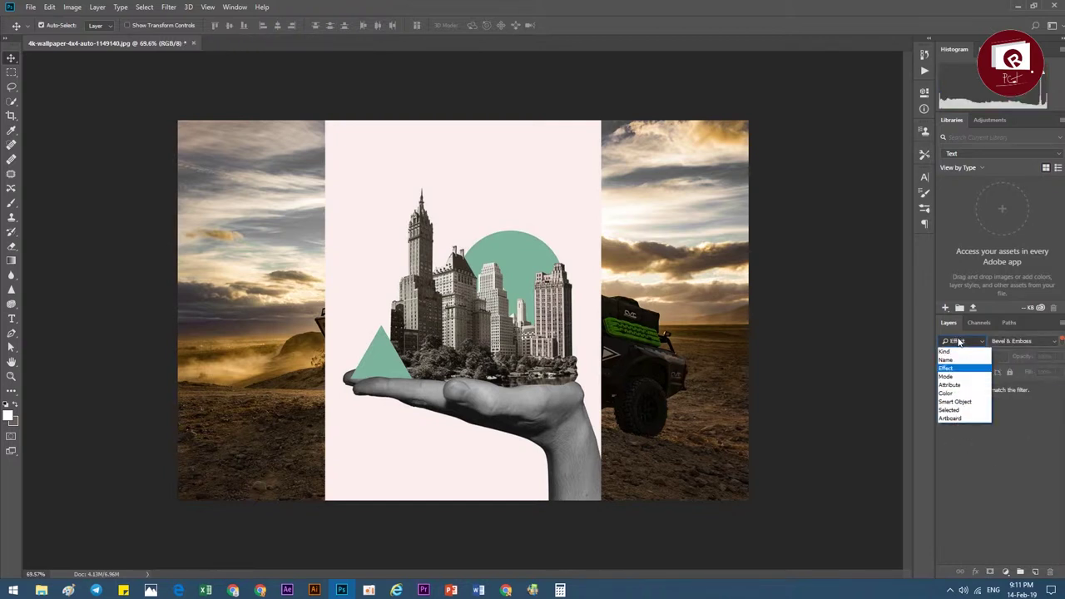
pyautogui.click(956, 386)
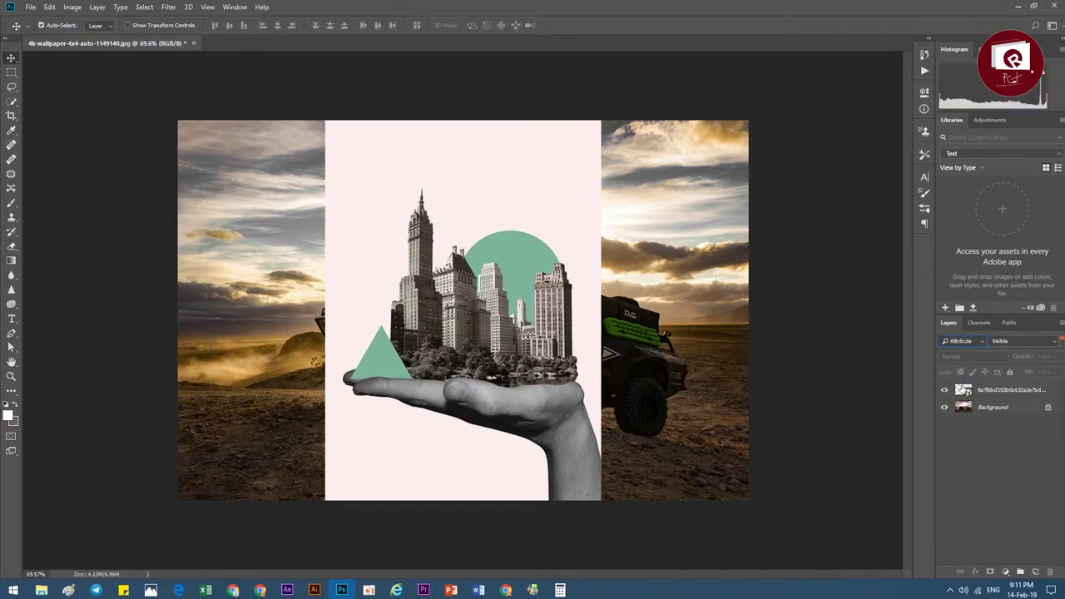
pyautogui.click(958, 342)
pyautogui.click(959, 350)
# Filter the layers by Color, then set the filter type back to Kind.
pyautogui.click(965, 350)
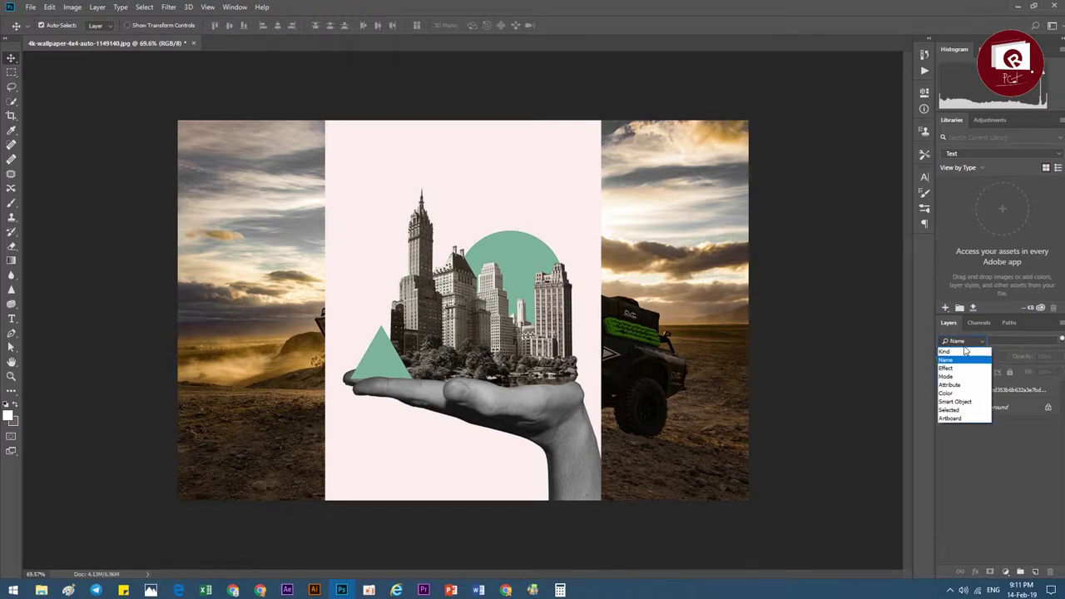
pyautogui.click(962, 394)
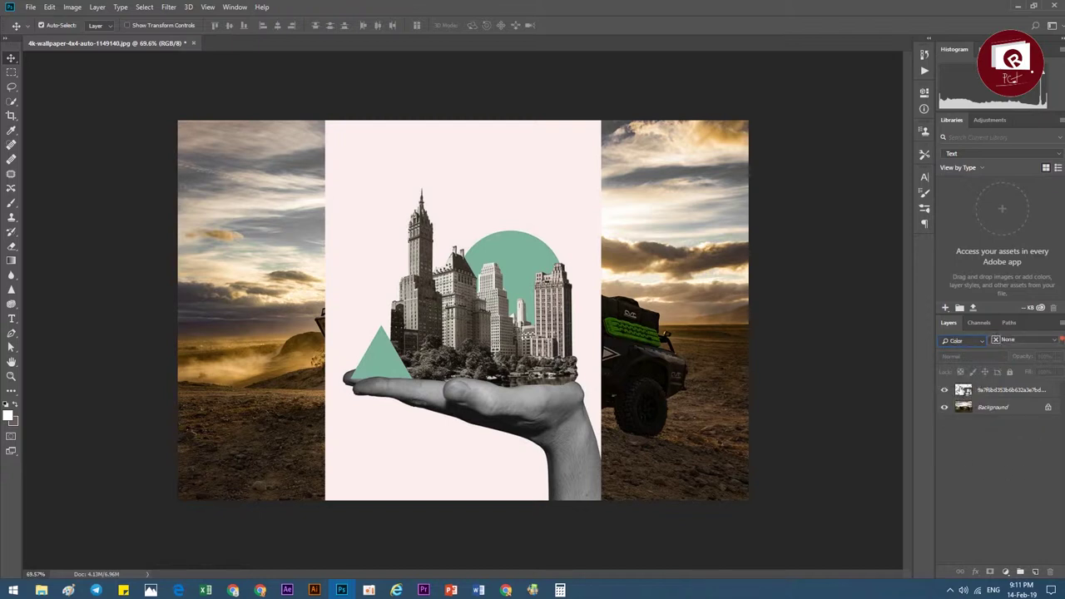
pyautogui.click(959, 342)
pyautogui.click(956, 343)
# Nudge the collage slightly right and up and rename its layer 'seconde'.
pyautogui.click(986, 407)
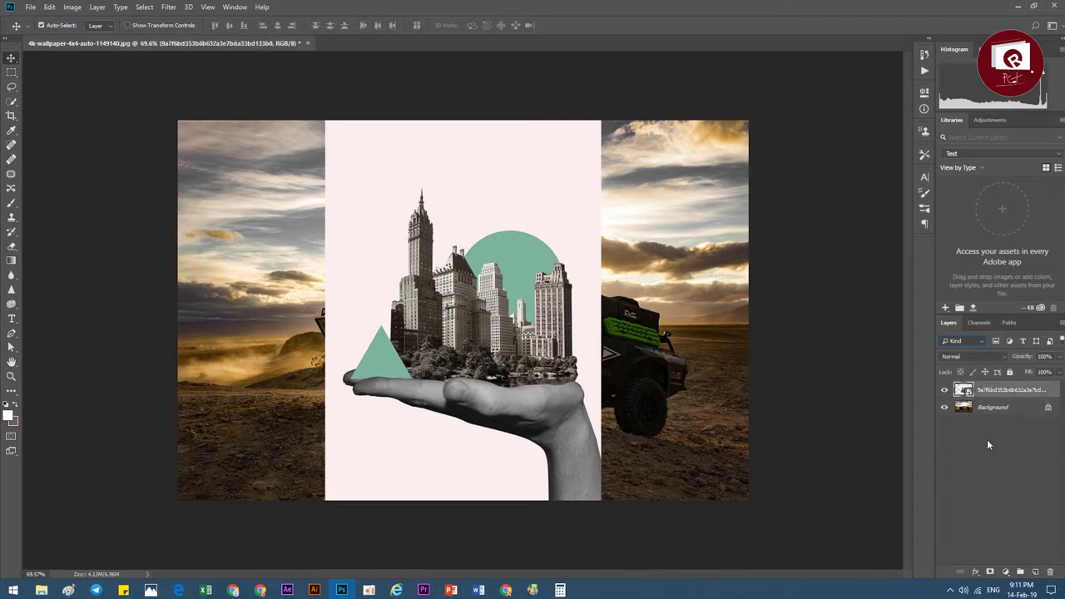
pyautogui.click(1002, 390)
pyautogui.moveTo(639, 381); pyautogui.dragTo(648, 372)
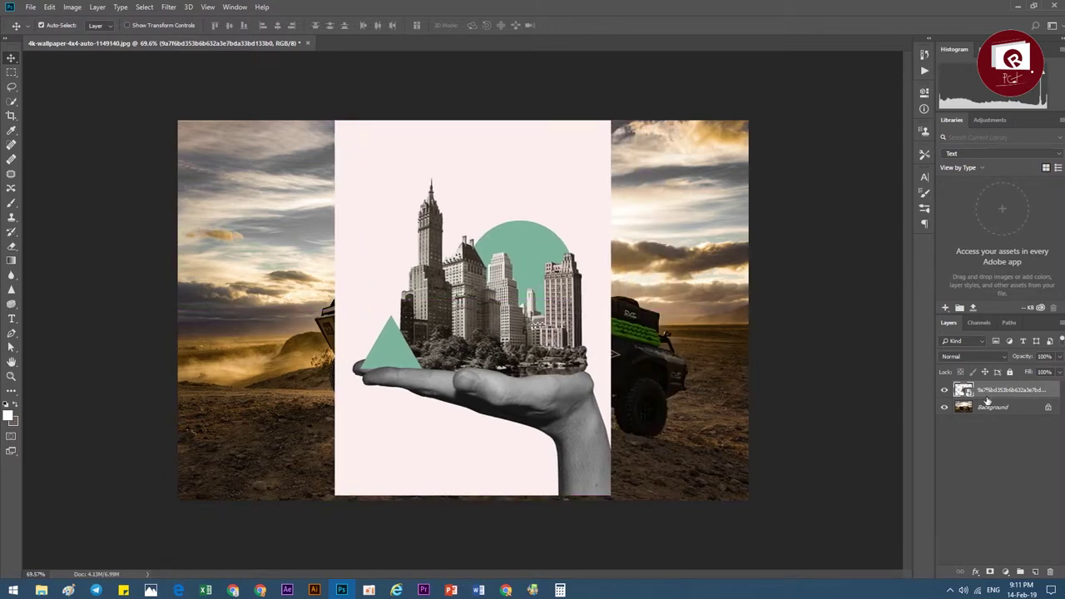
pyautogui.doubleClick(985, 391)
pyautogui.write('F')
pyautogui.press('Return')
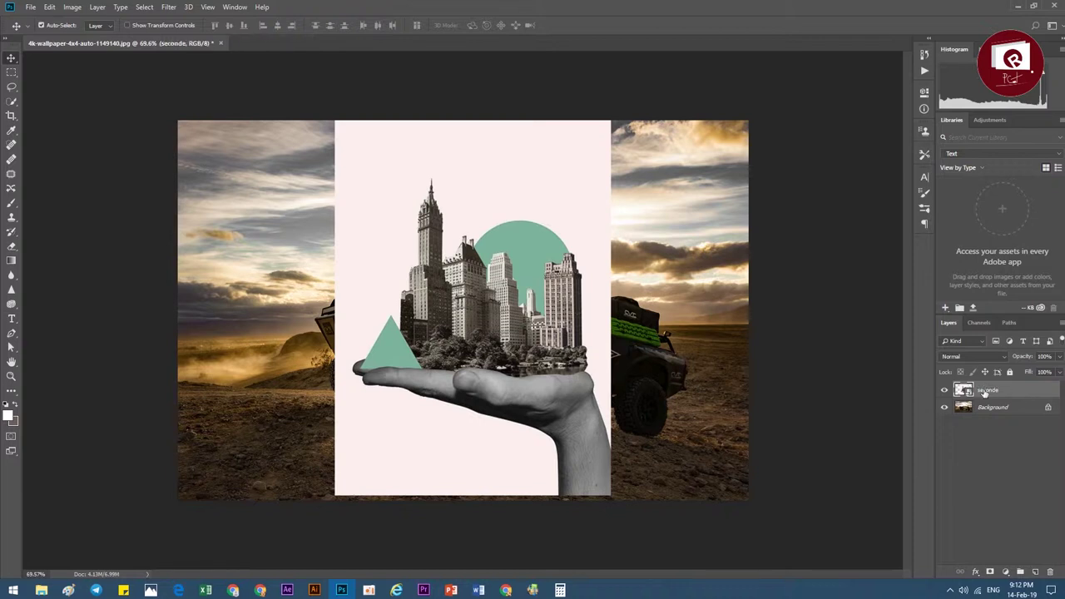
# Open and dismiss the Background layer's context menu, then reselect the seconde layer.
pyautogui.click(990, 407)
pyautogui.rightClick(990, 407)
pyautogui.click(923, 438)
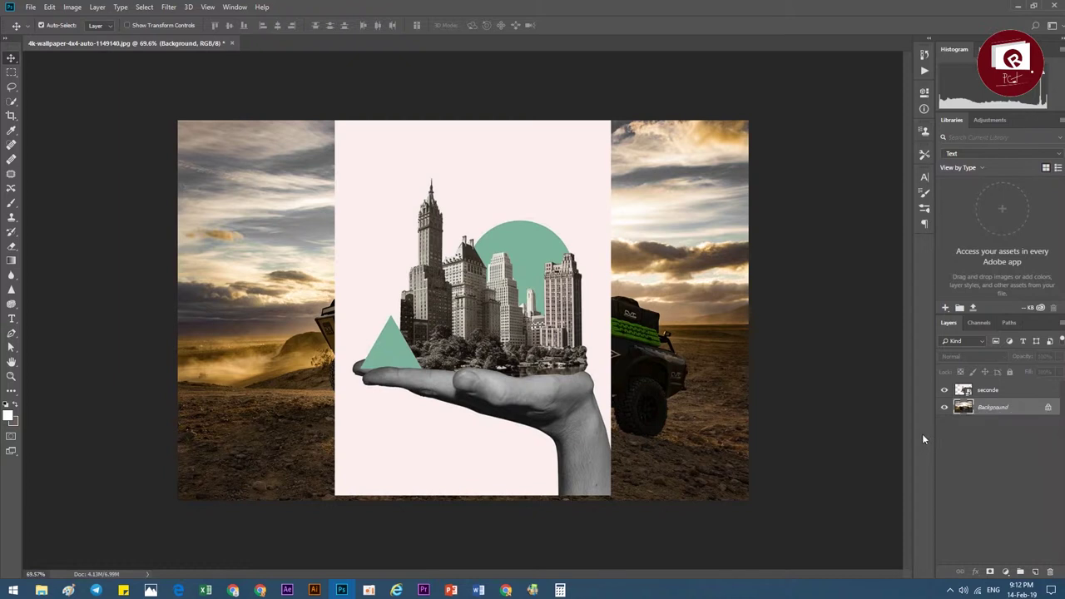
pyautogui.click(995, 392)
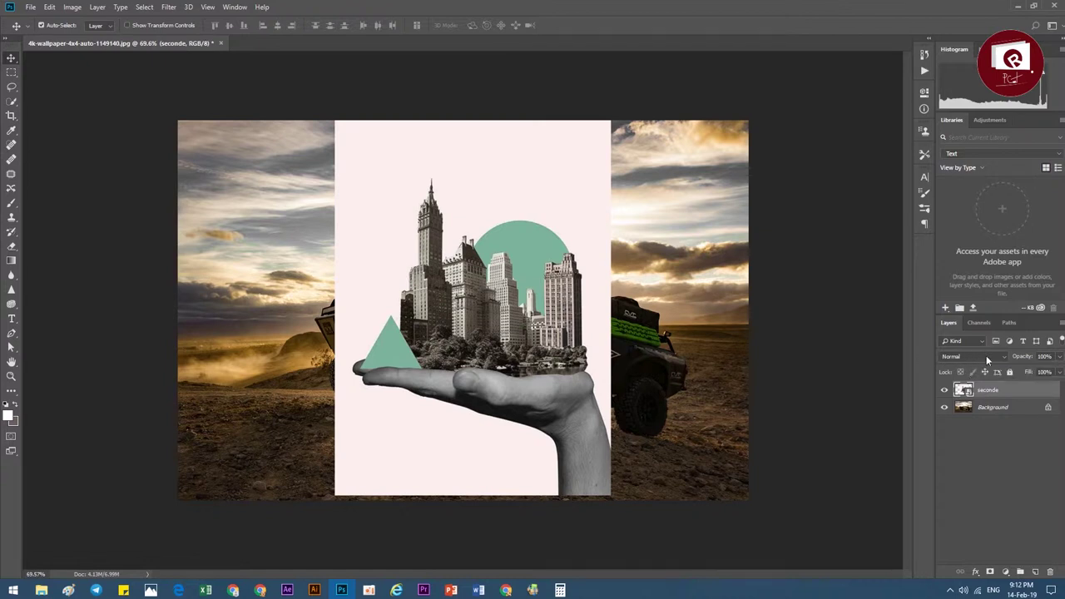
# Review the Layers slide in PowerPoint, then show seconde's blend-mode list in Photoshop.
pyautogui.click(451, 592)
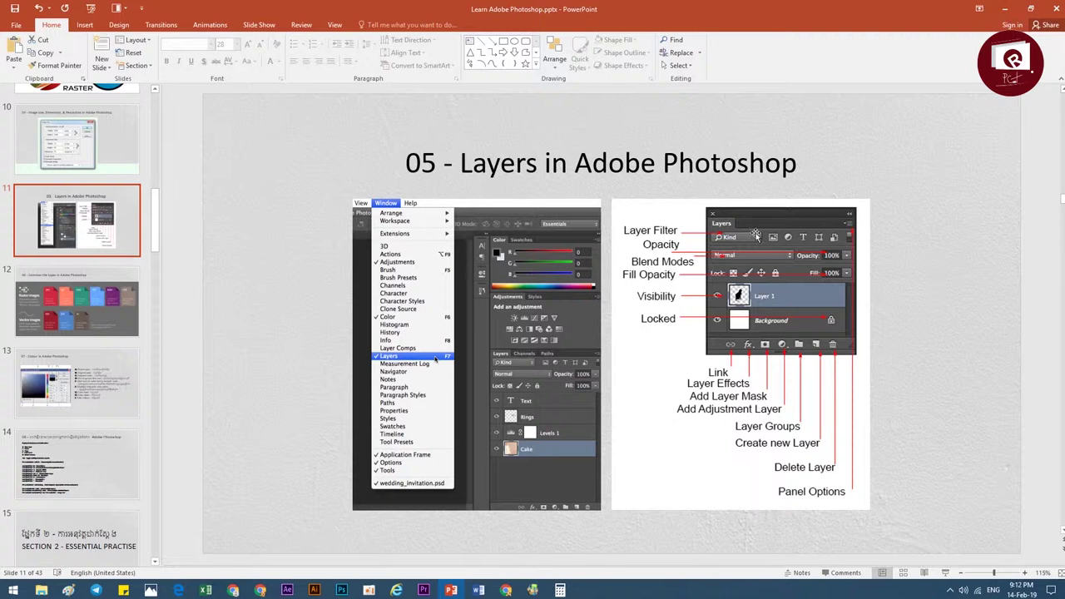
pyautogui.click(1005, 8)
pyautogui.click(980, 360)
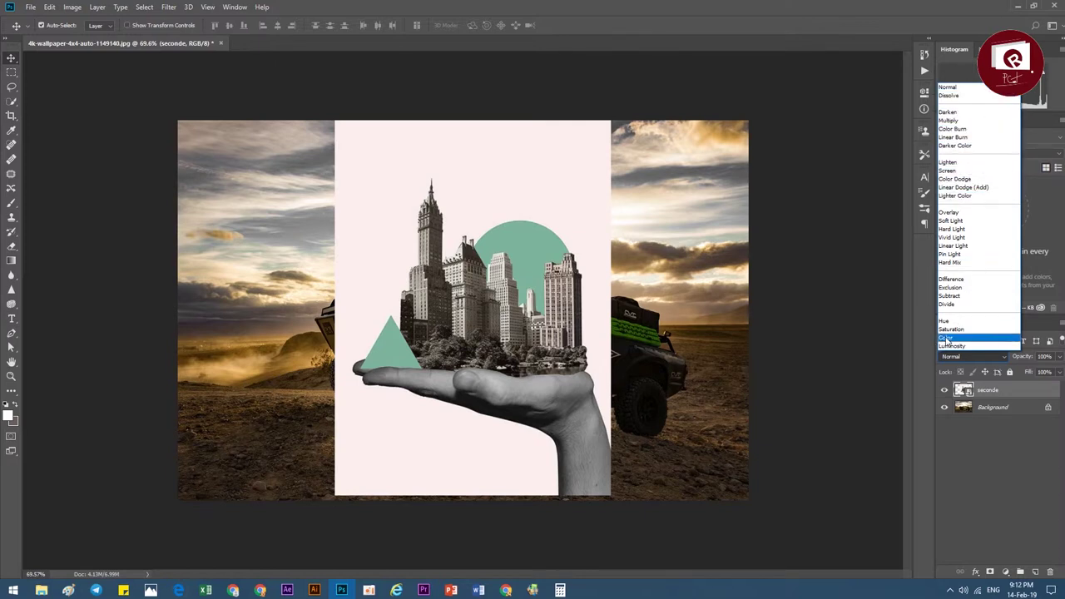
# Keep Normal blend mode, scrub seconde's opacity to 89%, and toggle its lock on and off.
pyautogui.click(998, 451)
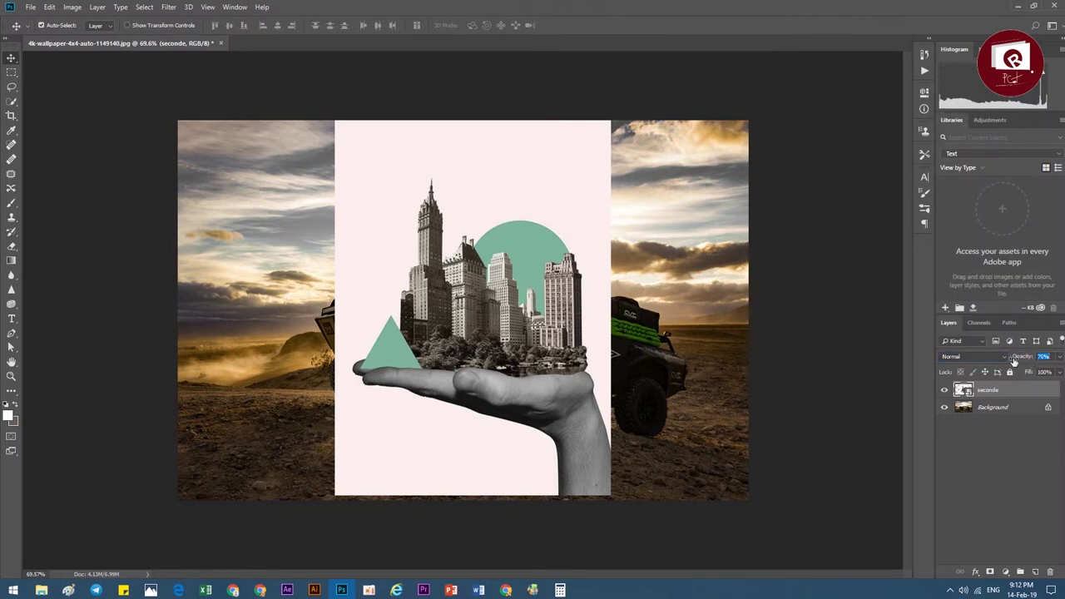
pyautogui.moveTo(1030, 358)
pyautogui.mouseDown()
pyautogui.moveTo(995, 361)
pyautogui.moveTo(1049, 356)
pyautogui.mouseUp()
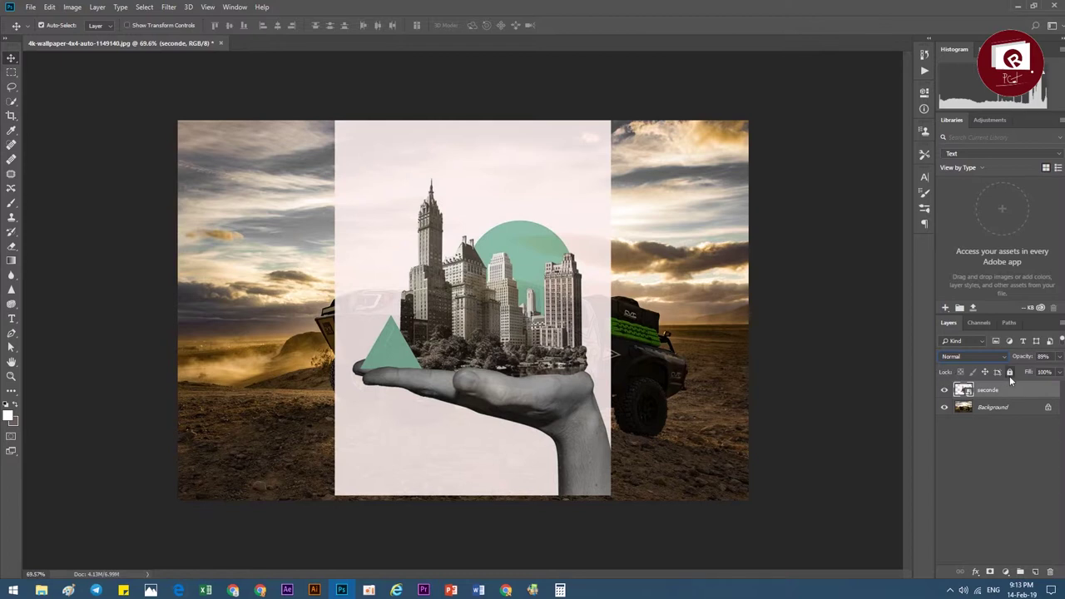
pyautogui.click(1009, 372)
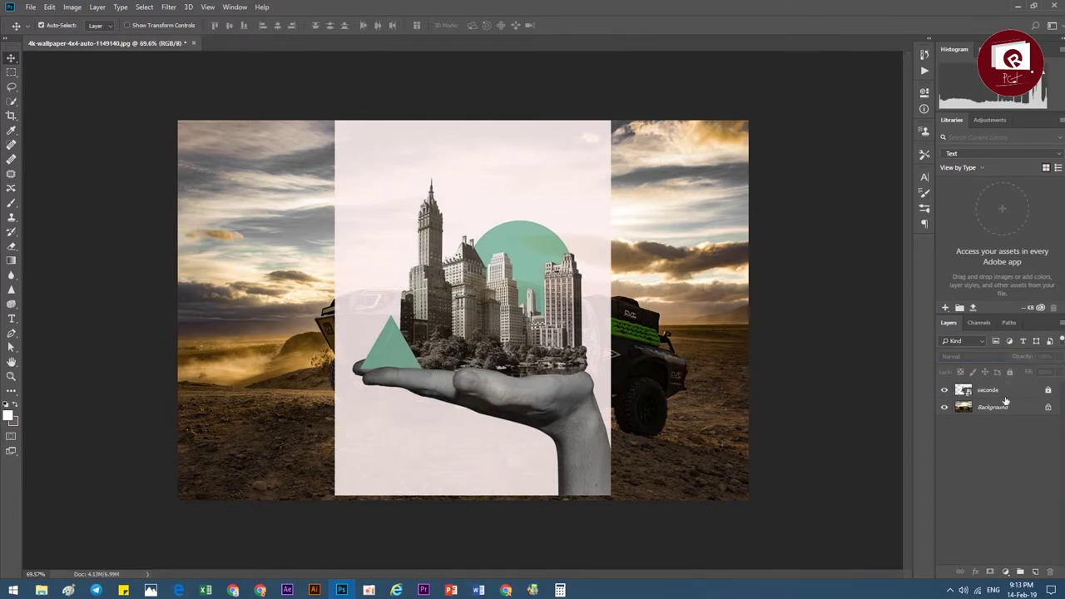
pyautogui.click(1011, 390)
pyautogui.click(1009, 372)
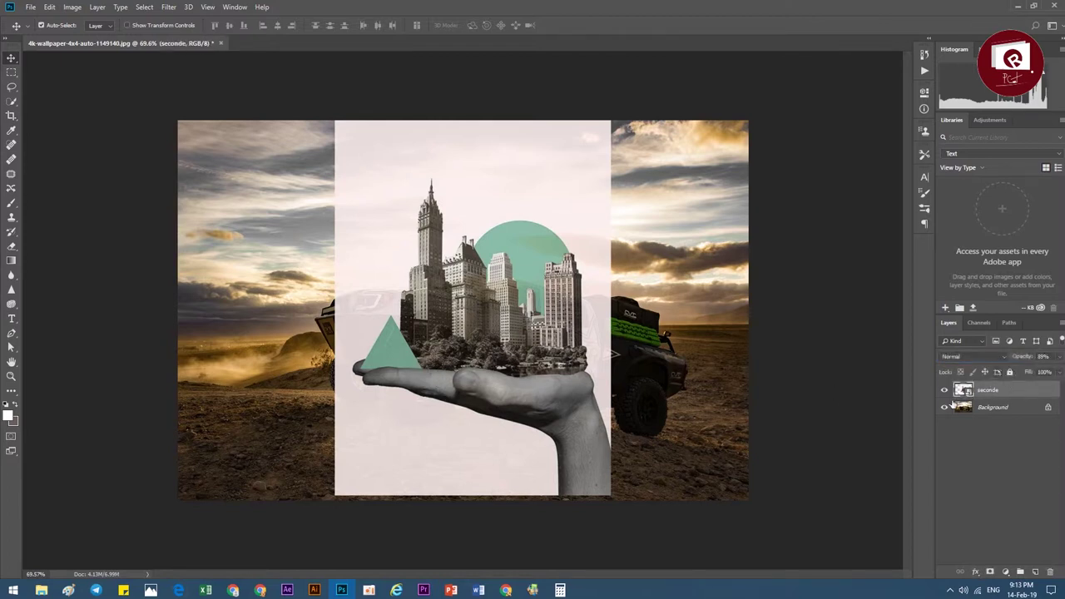
# Toggle seconde's visibility to compare with the truck, then preview Fill, leaving it at 100%.
pyautogui.click(943, 390)
pyautogui.click(943, 390)
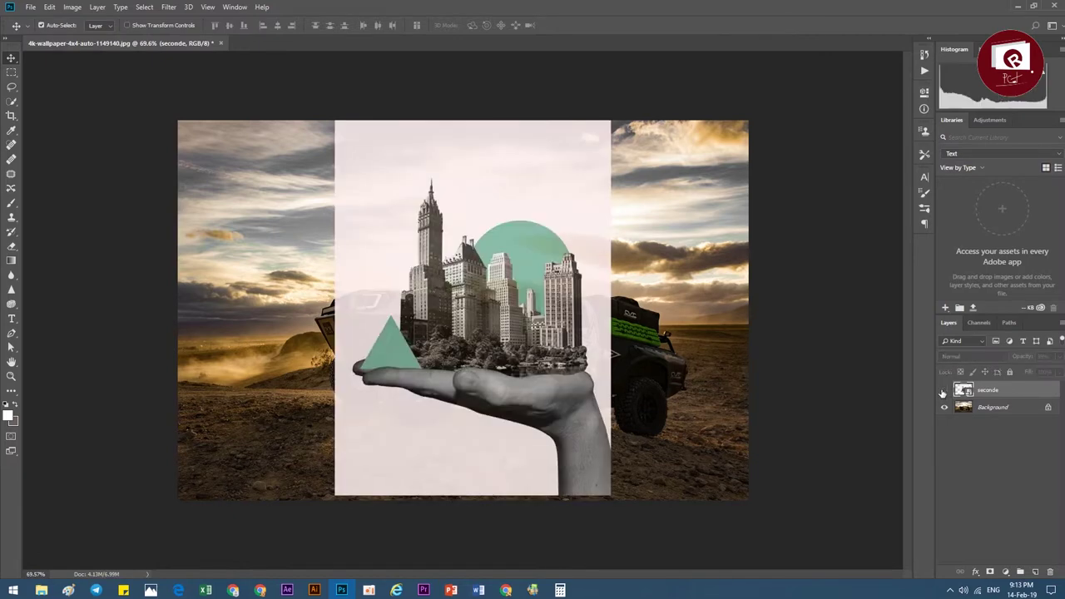
pyautogui.click(943, 390)
pyautogui.moveTo(594, 324); pyautogui.dragTo(521, 292)
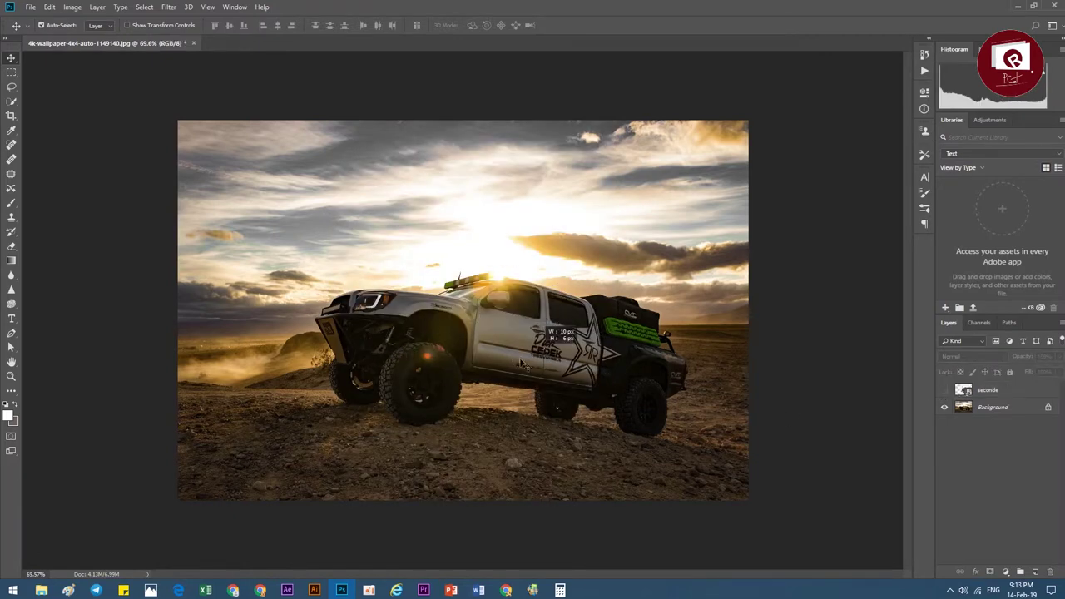
pyautogui.click(944, 391)
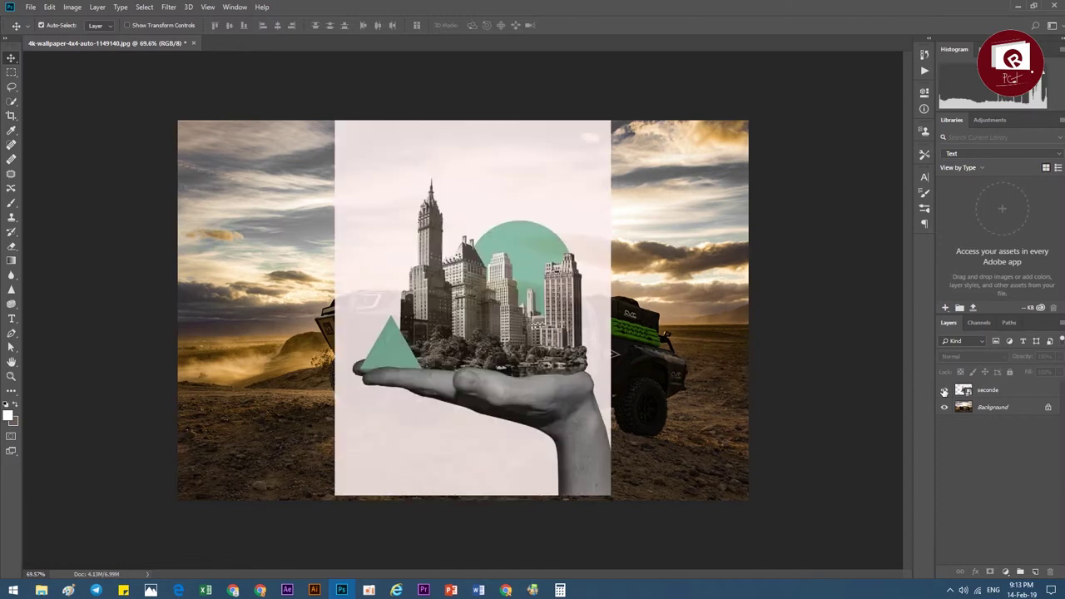
pyautogui.click(1027, 387)
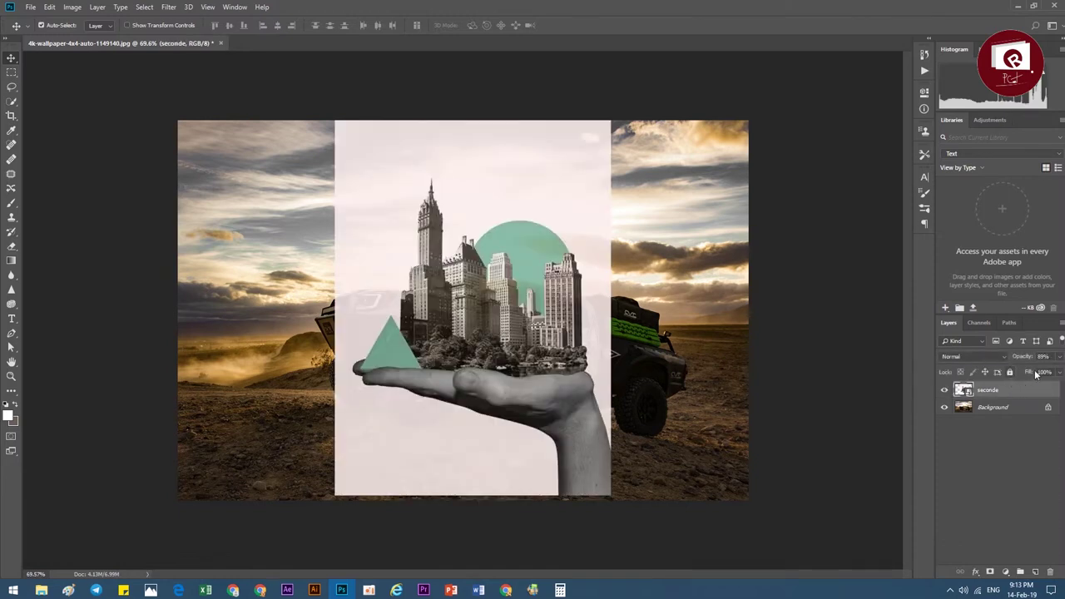
pyautogui.moveTo(1028, 372); pyautogui.dragTo(1039, 371)
pyautogui.click(1026, 395)
pyautogui.click(977, 572)
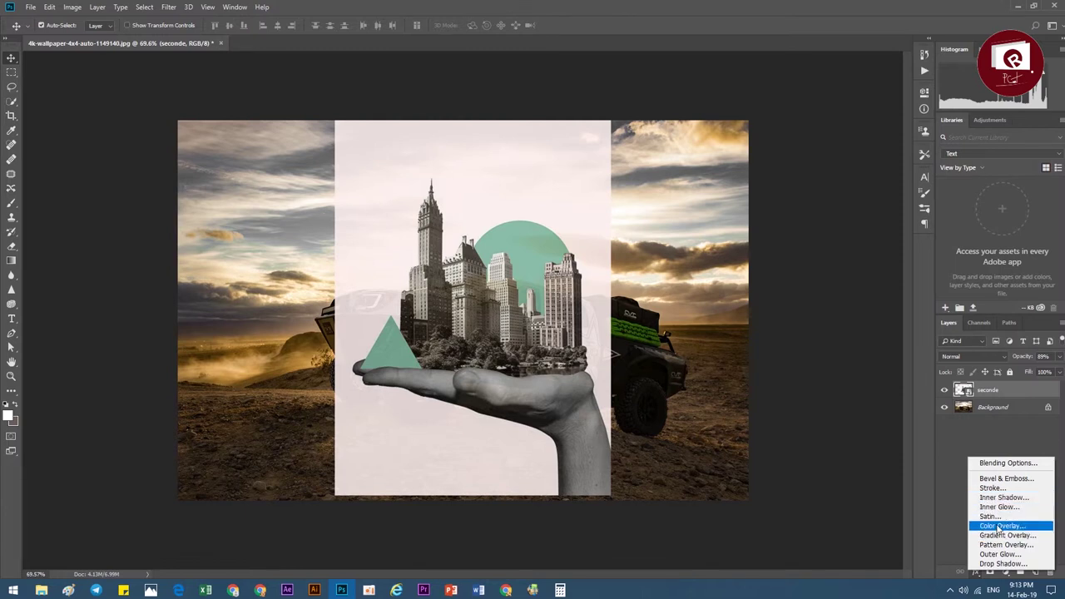
pyautogui.click(955, 515)
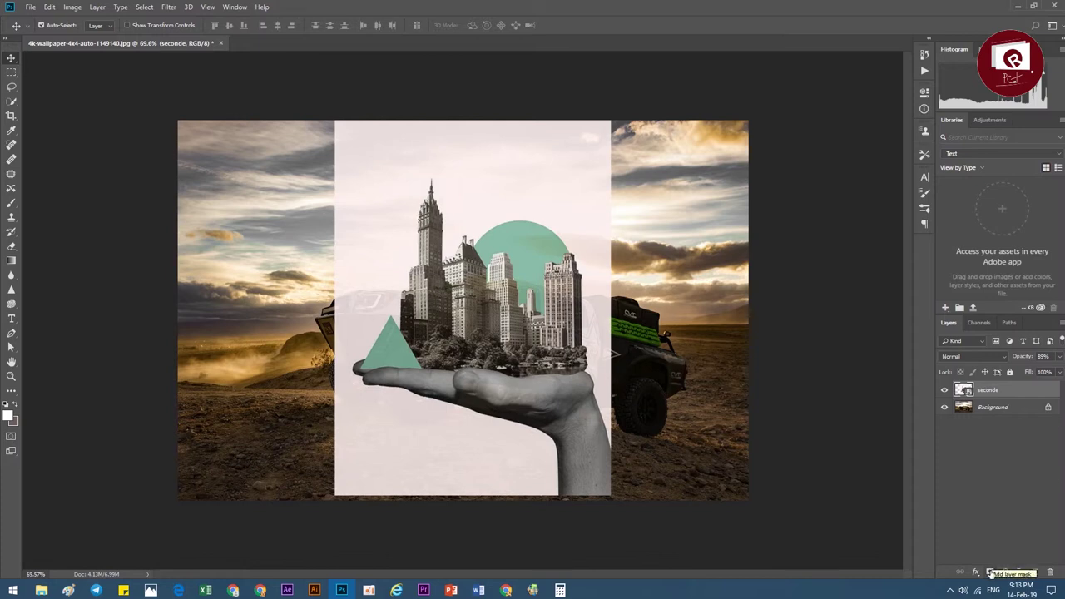
pyautogui.click(990, 573)
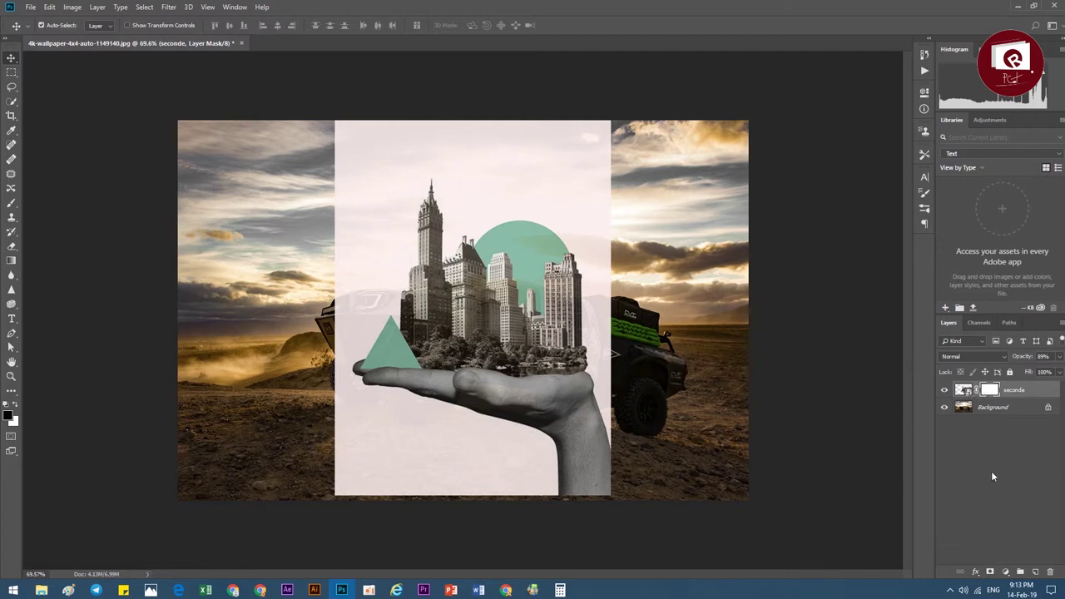
pyautogui.hotkey('ctrl', 'z')
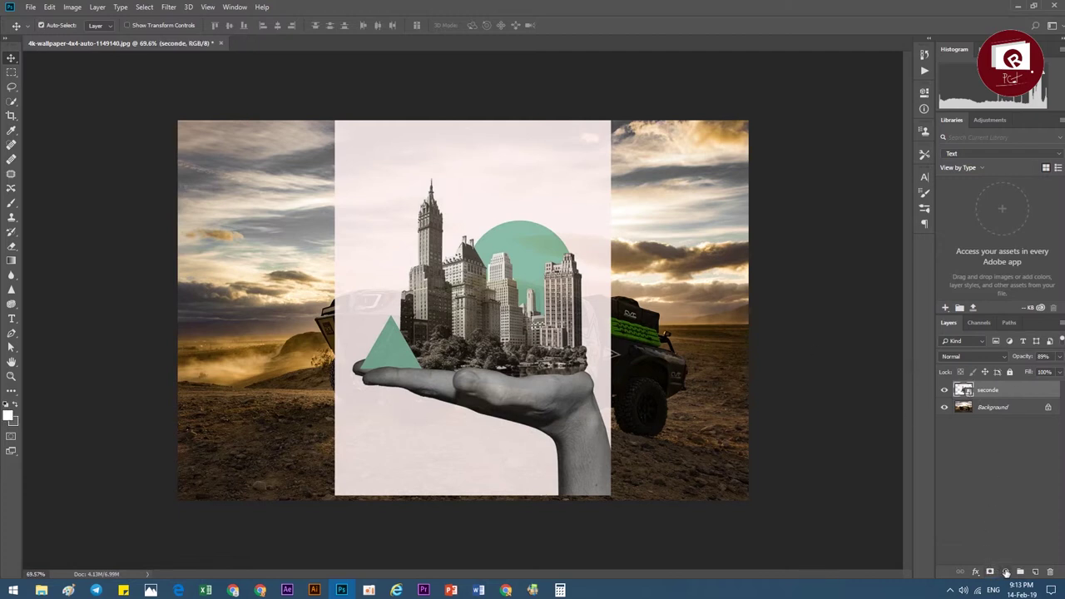
pyautogui.click(1006, 572)
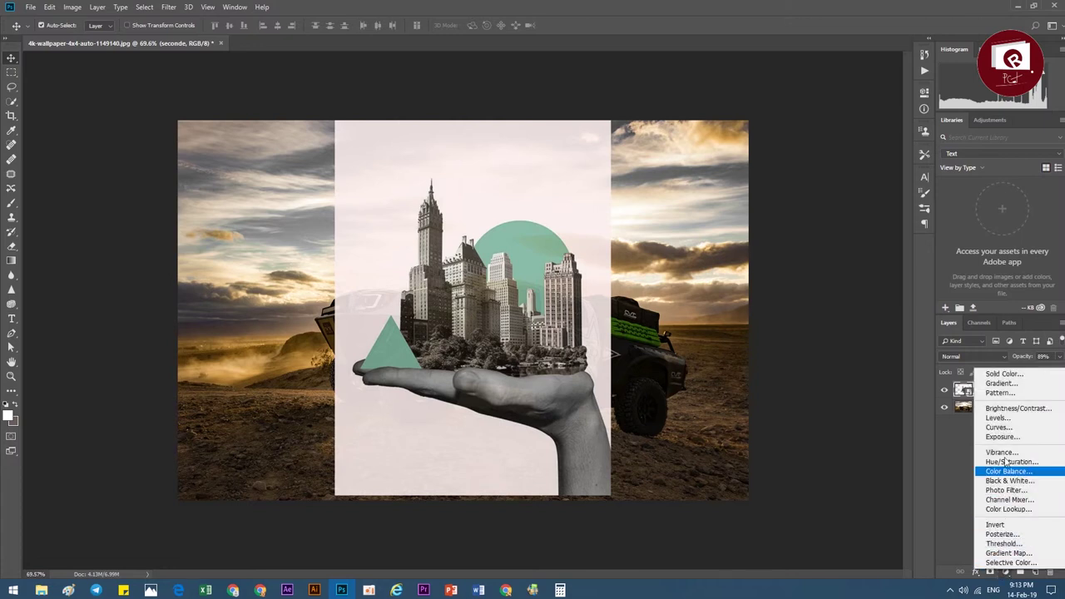
pyautogui.click(971, 516)
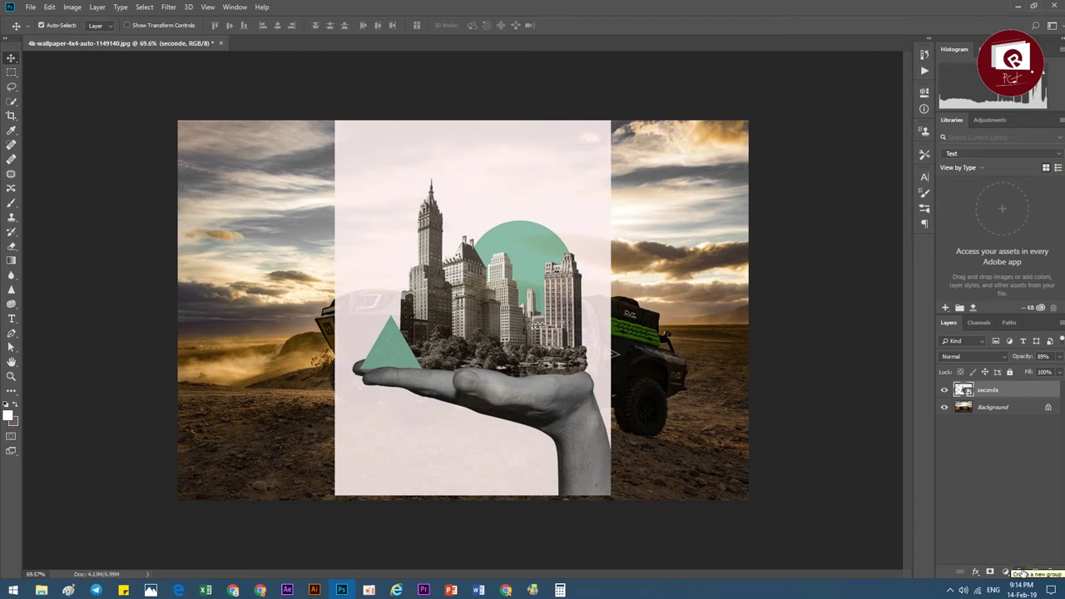
pyautogui.click(1035, 572)
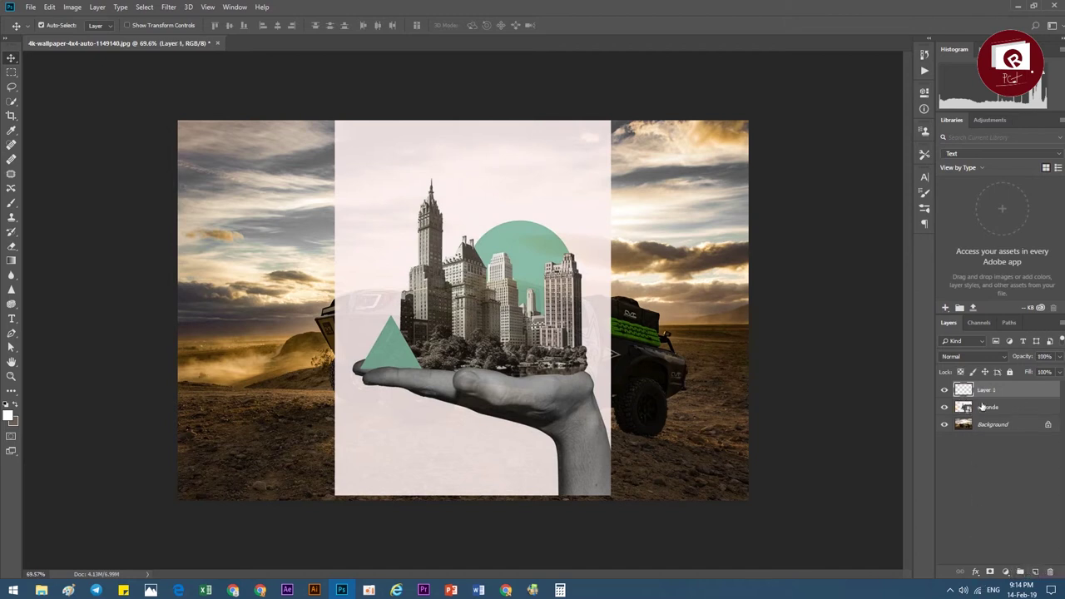
pyautogui.press('ctrl')
pyautogui.hotkey('ctrl', 'e')
pyautogui.click(1049, 571)
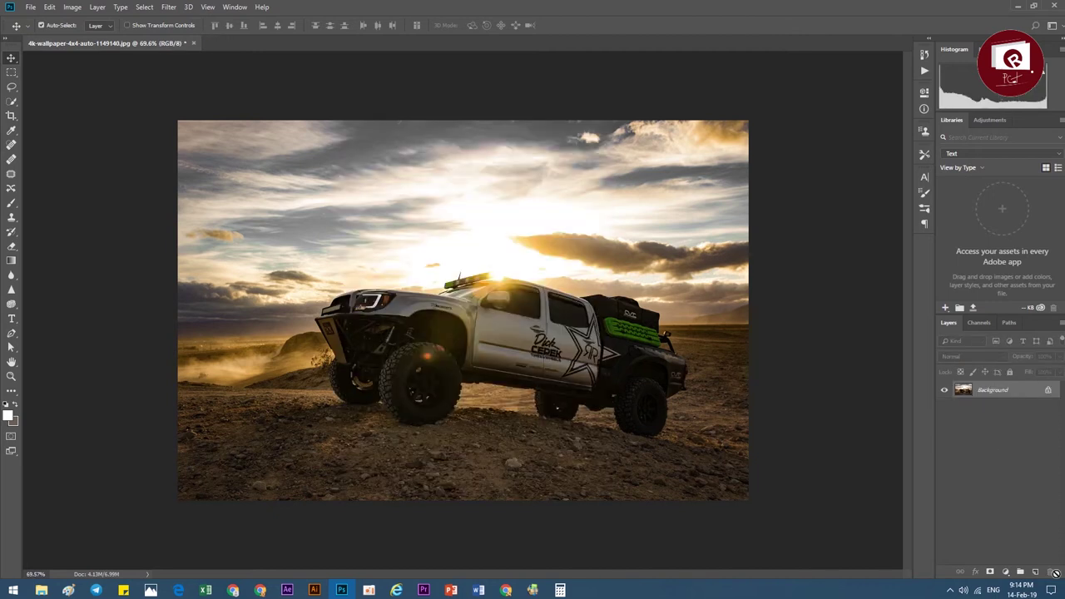
pyautogui.hotkey('ctrl', 'z')
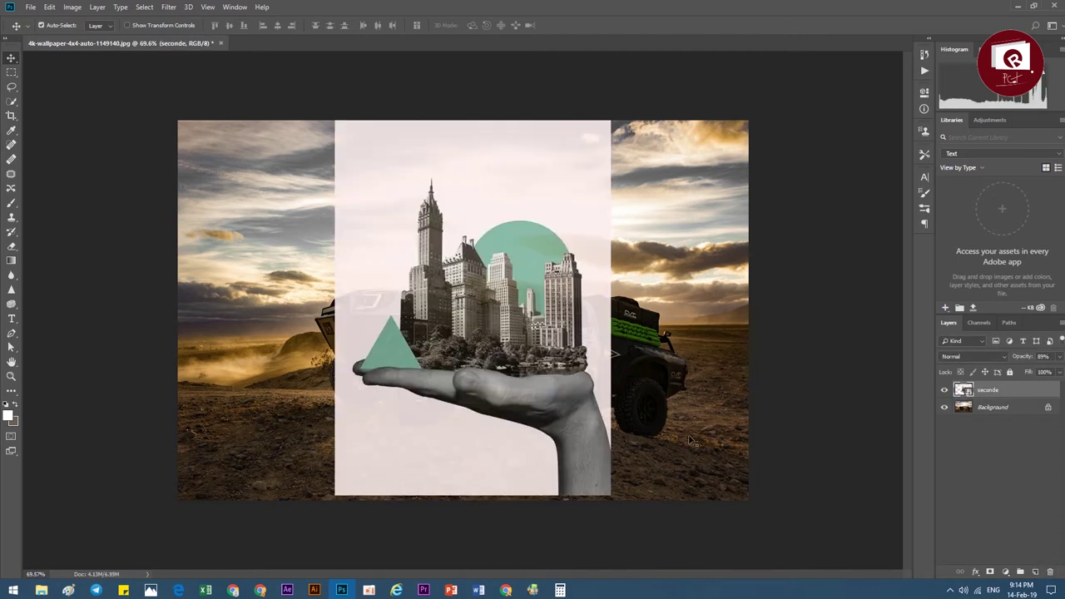